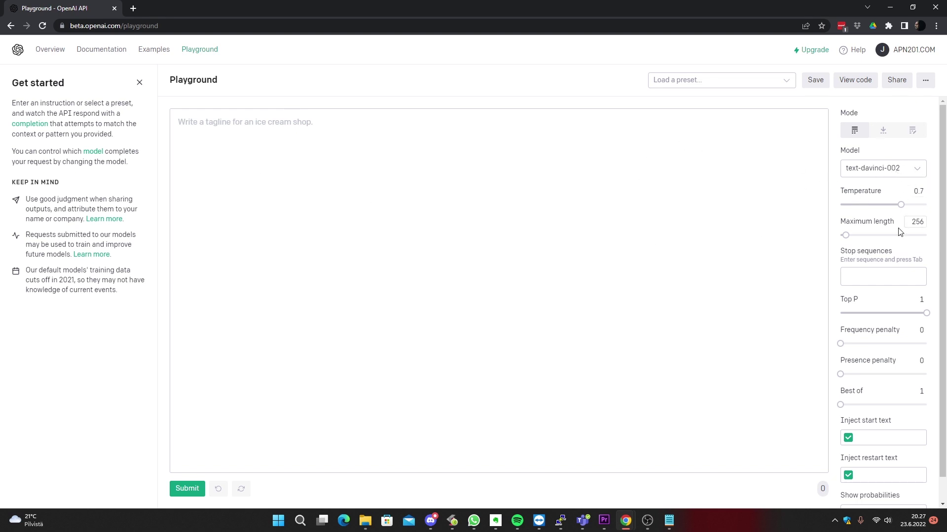
- Set Maximum length to about 3246 and place the cursor in the prompt box
mouse_move(867, 221)
click(910, 235)
click(241, 199)
- Enter the prompt 'create javascript program for a text adventure game secret of the monkey island'
text(create )
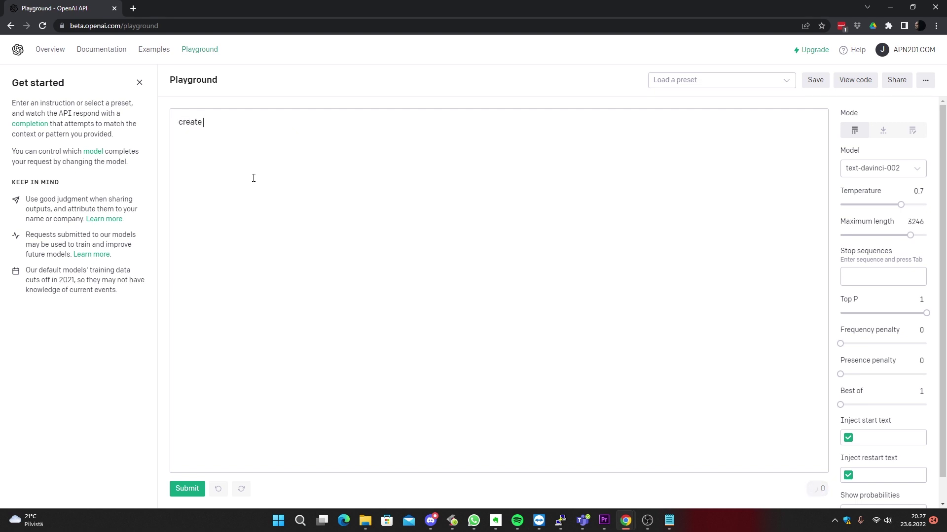
text(javascri)
text(pt progr)
text(am for a )
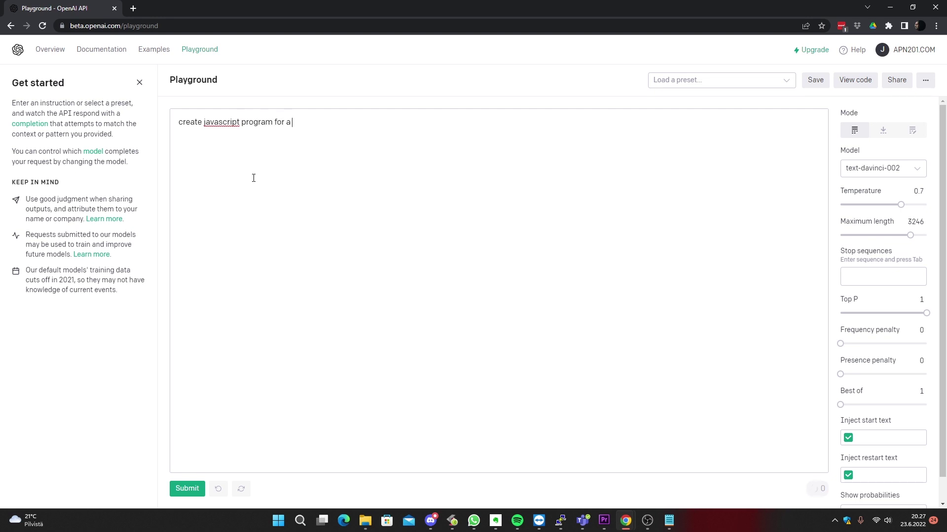
text(tex)
text(t advent)
text(ure game s)
text(ecret o)
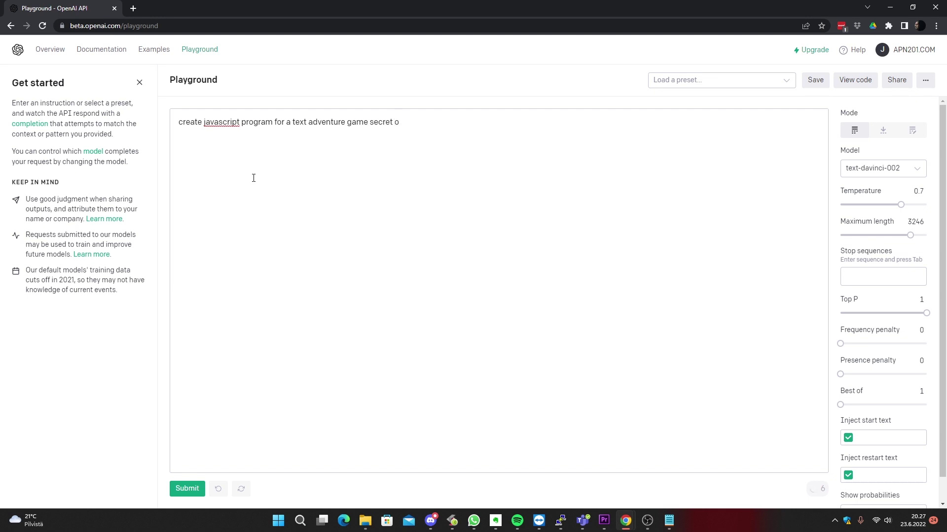
text(f the monk)
text(ey island)
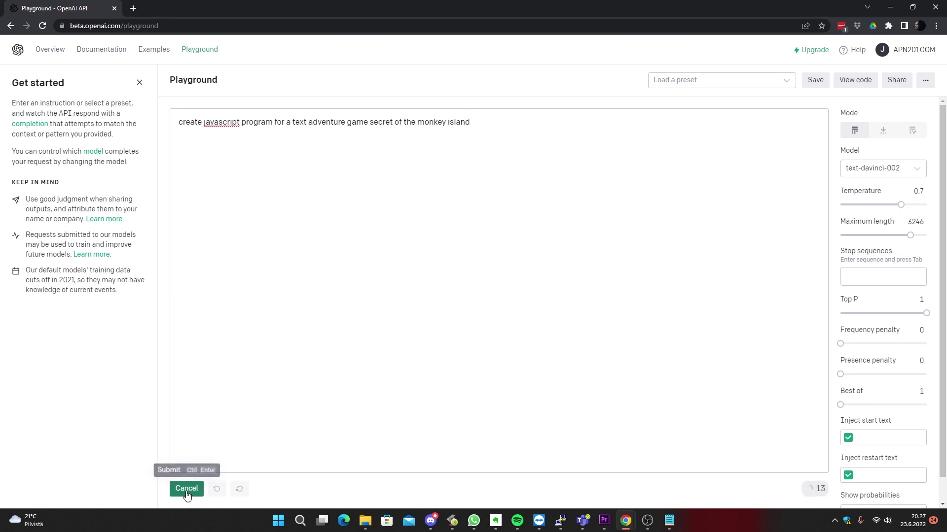
- Submit the prompt, then select the entire generated Monkey Island JavaScript output
click(186, 491)
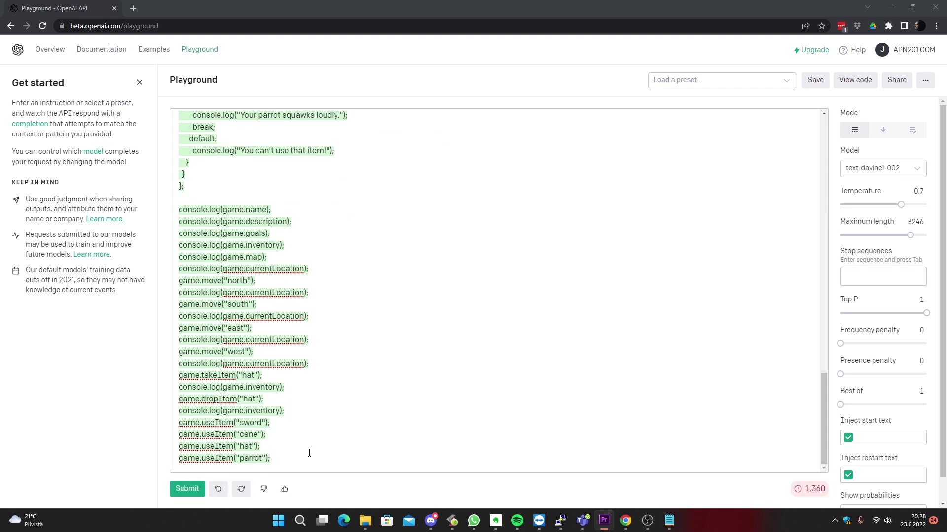
drag(296, 466, 172, 149)
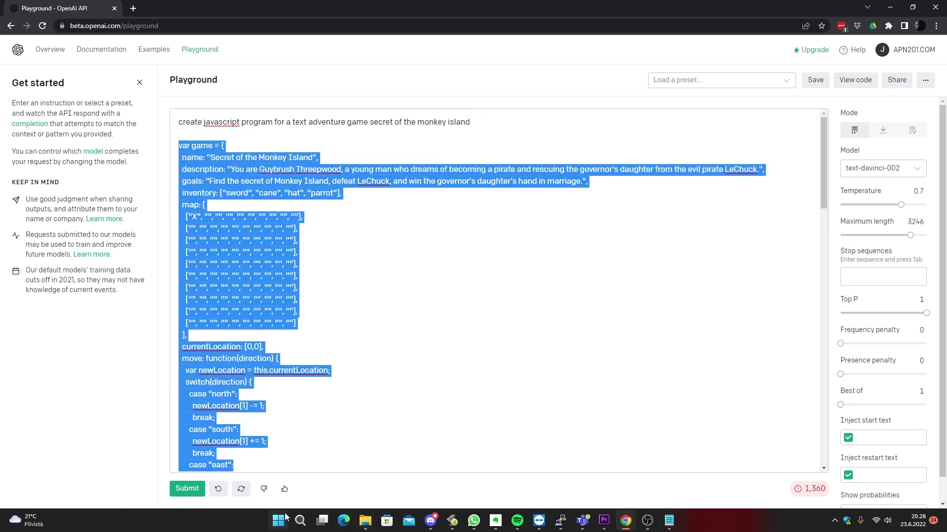
- Start a new Notepad document and paste the copied game code into it
click(301, 524)
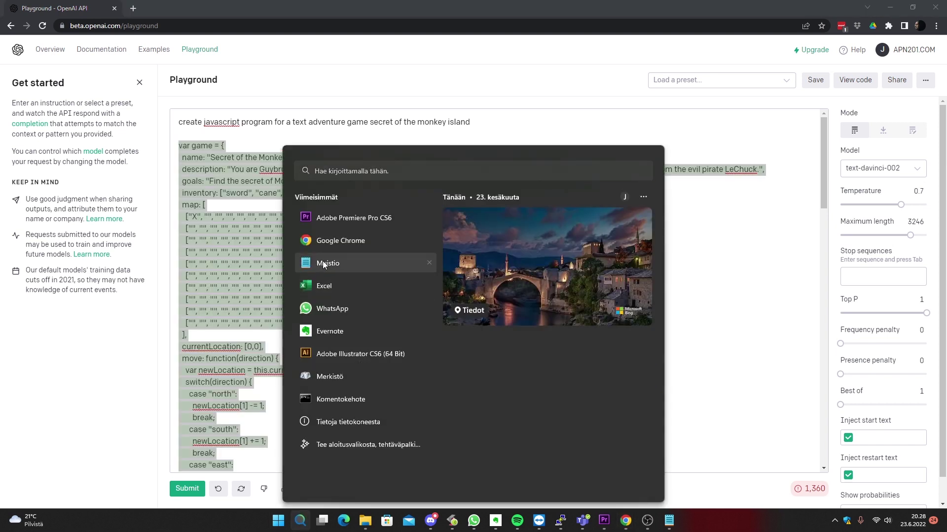
click(334, 263)
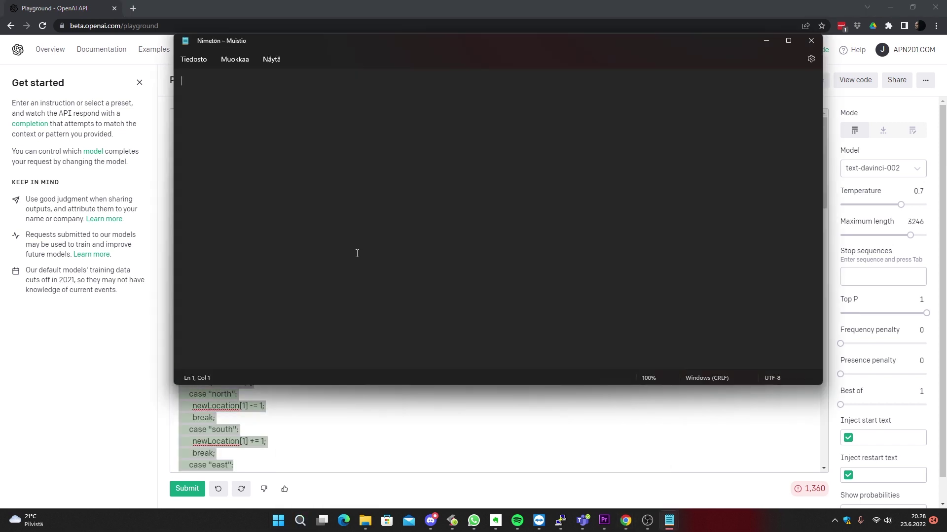
key(ctrl+v)
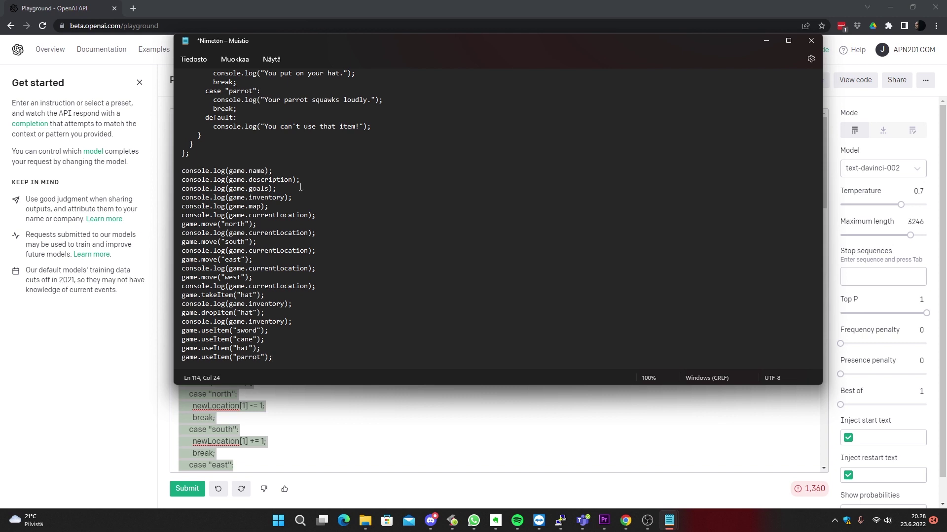
- Wrap the code with a closing script tag at the end and <script> at the top
key(Return)
text(</s)
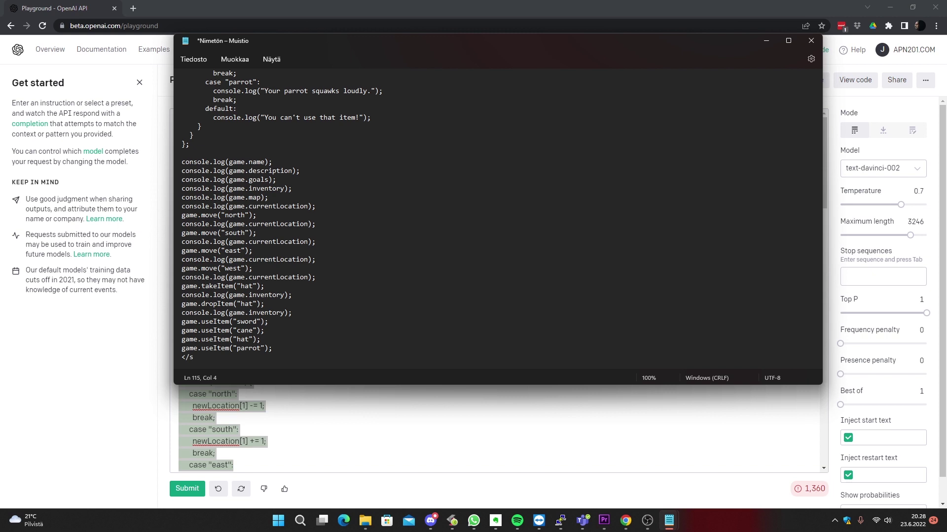
text(cript)
text(>)
key(ctrl+Home)
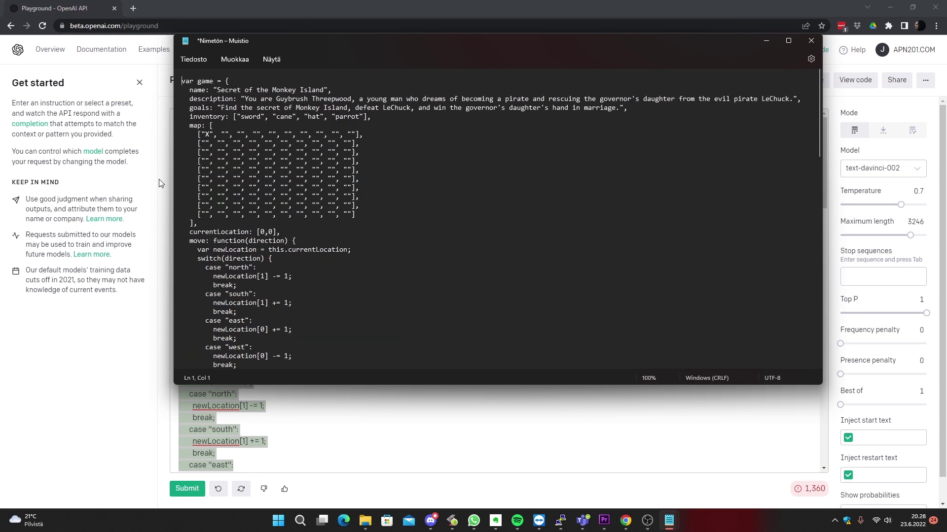
key(Up)
text(<)
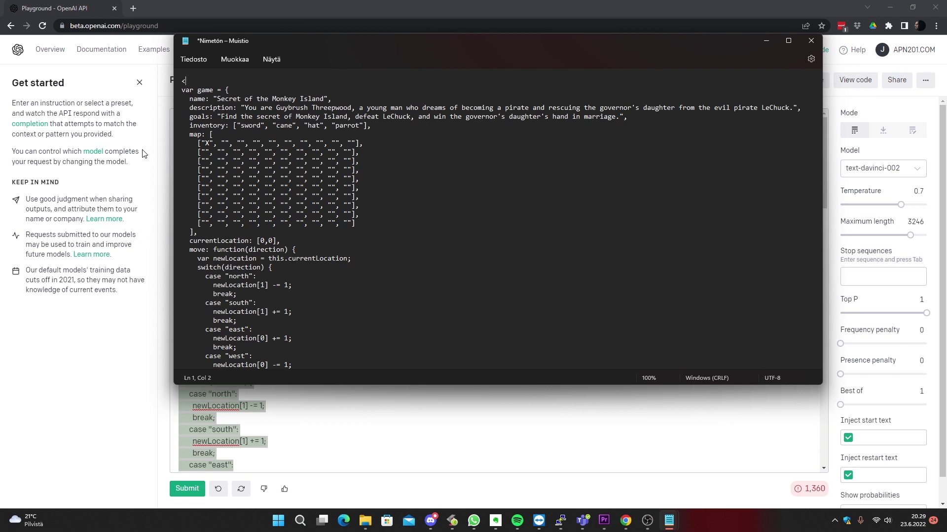
text(scri)
text(pt>)
- Save the script as monkey1.html and open the Downloads folder containing it
click(182, 60)
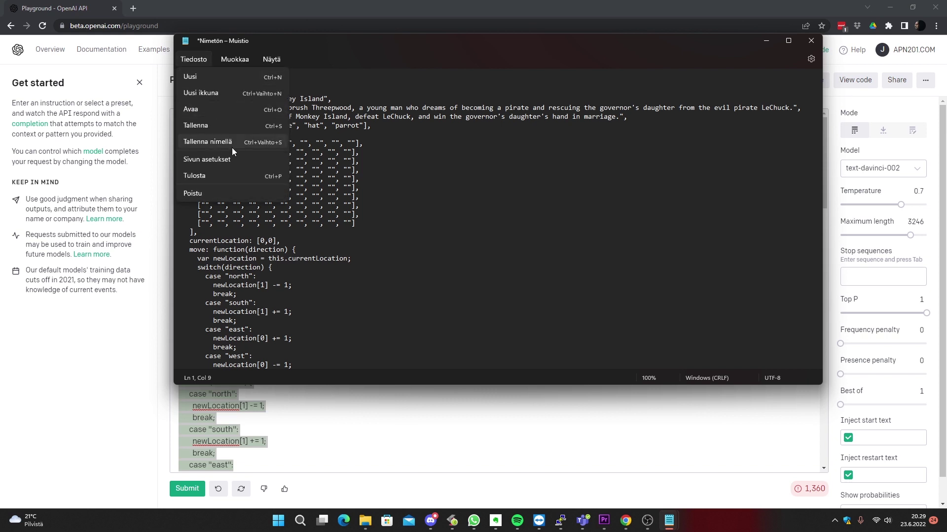
click(219, 143)
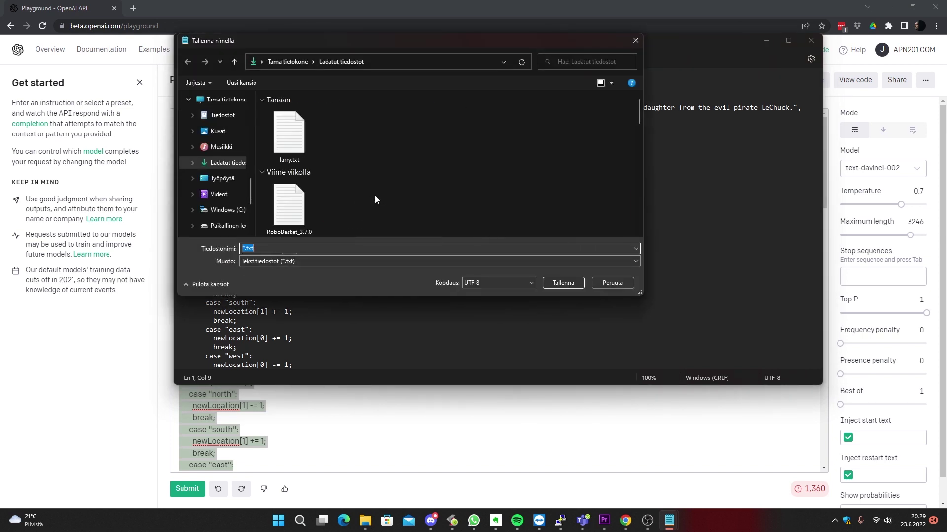
text(mon)
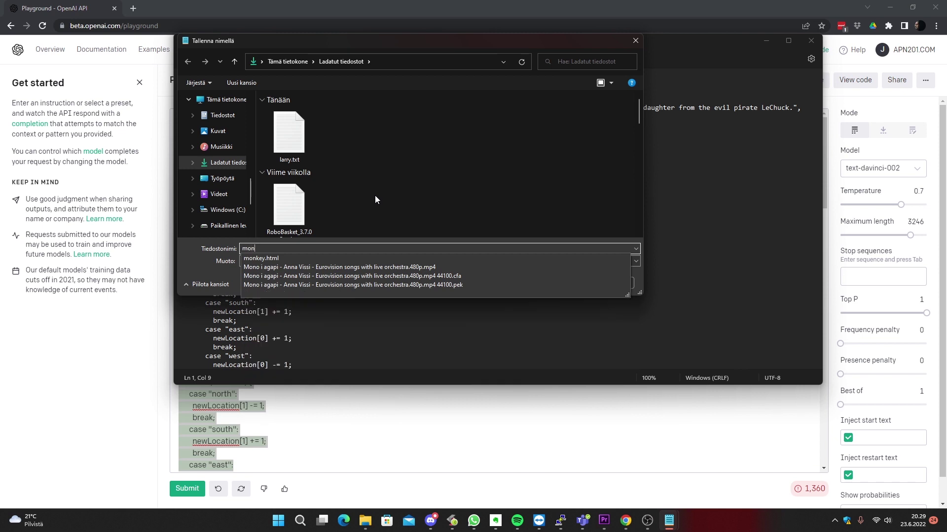
text(key1.ht)
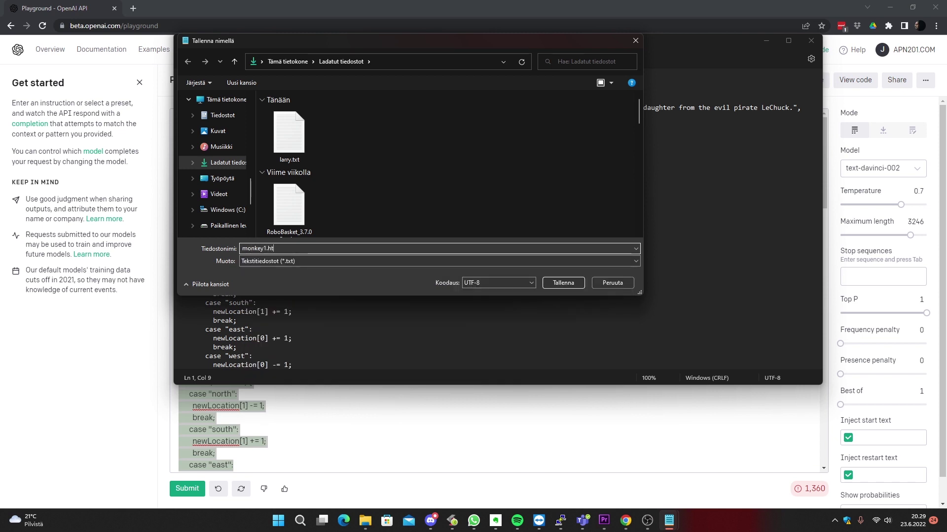
text(ml)
key(Return)
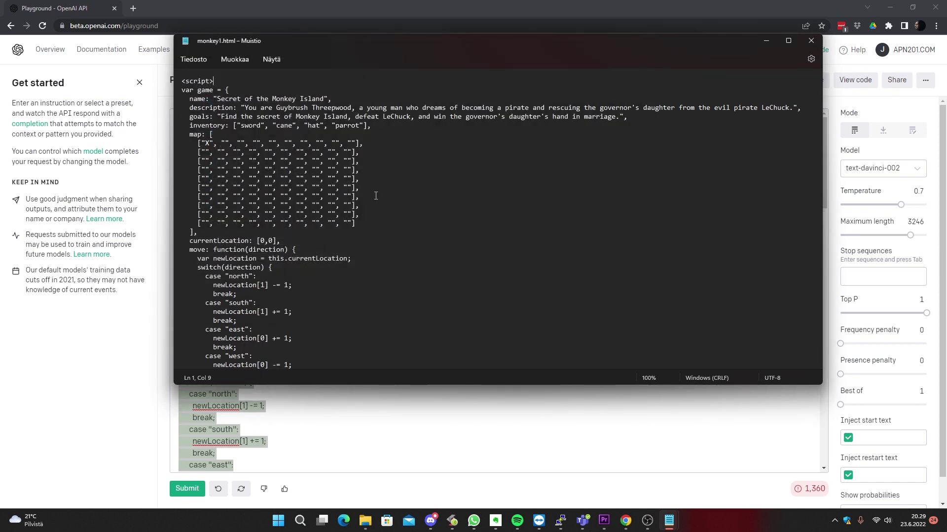
click(365, 520)
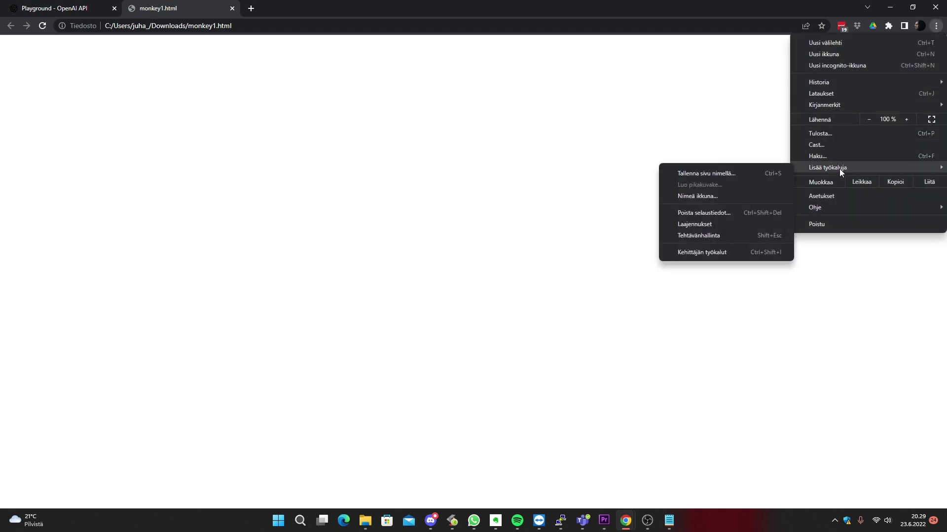
- Open Chrome's developer tools to view monkey1.html's console output
click(720, 248)
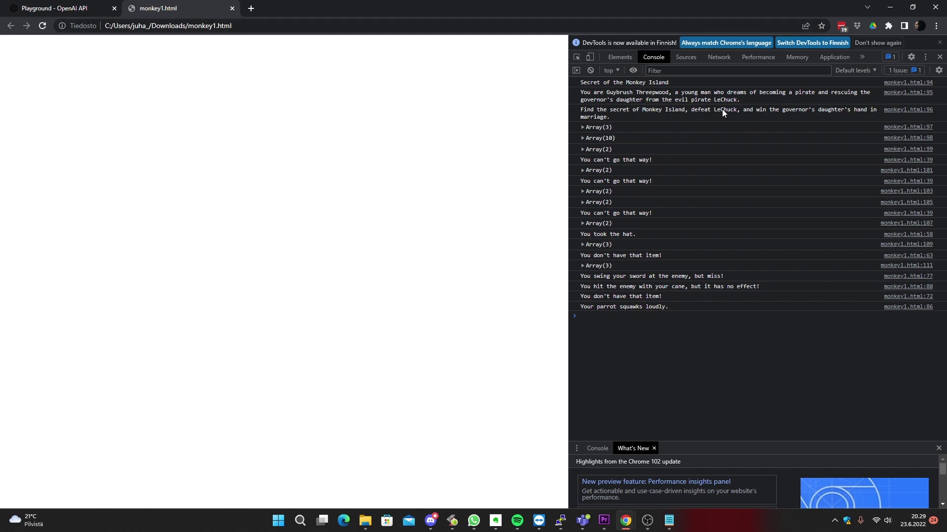
click(583, 128)
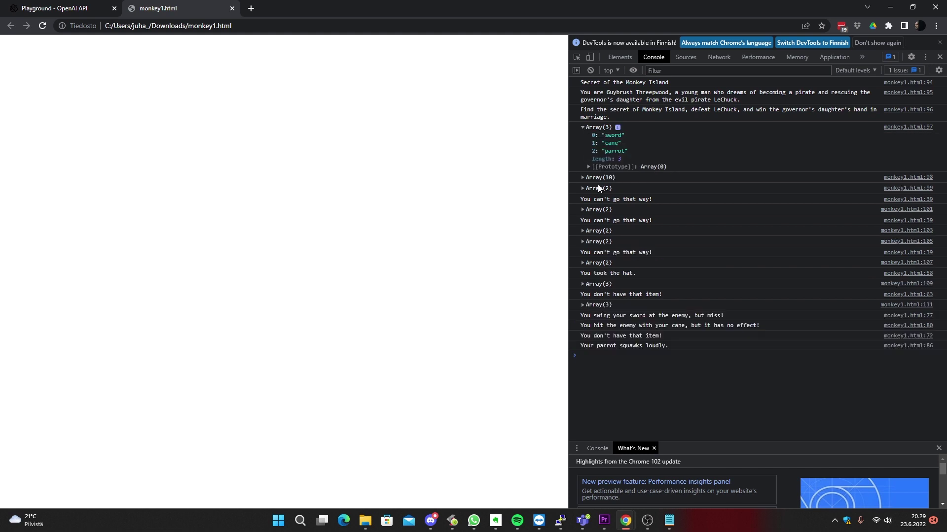
click(588, 166)
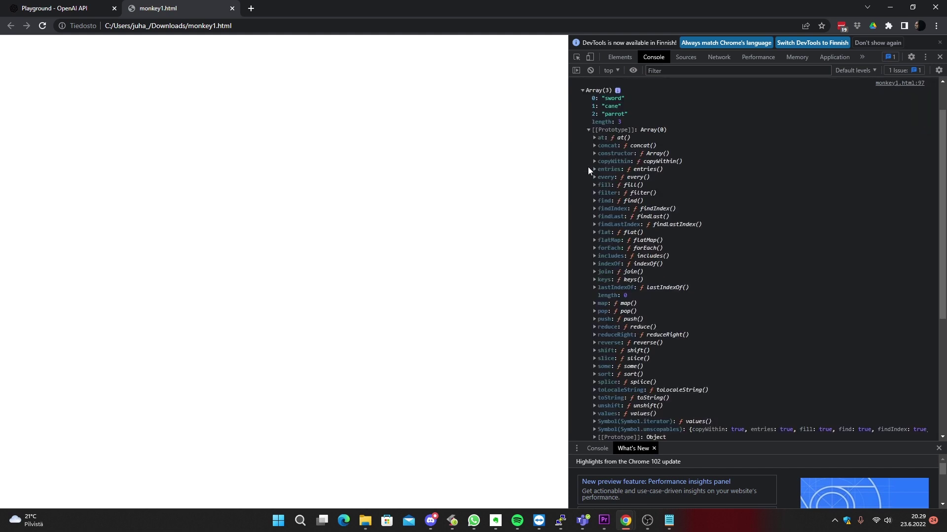
click(588, 129)
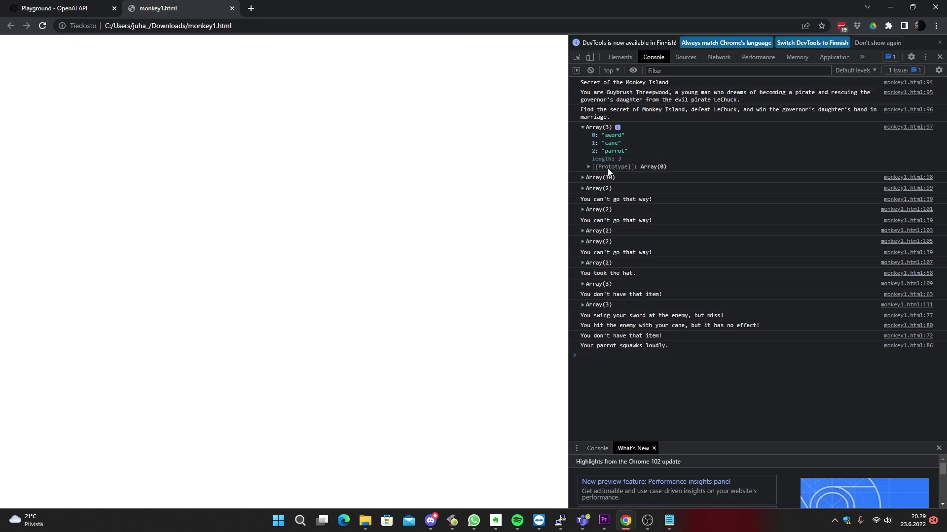
click(583, 177)
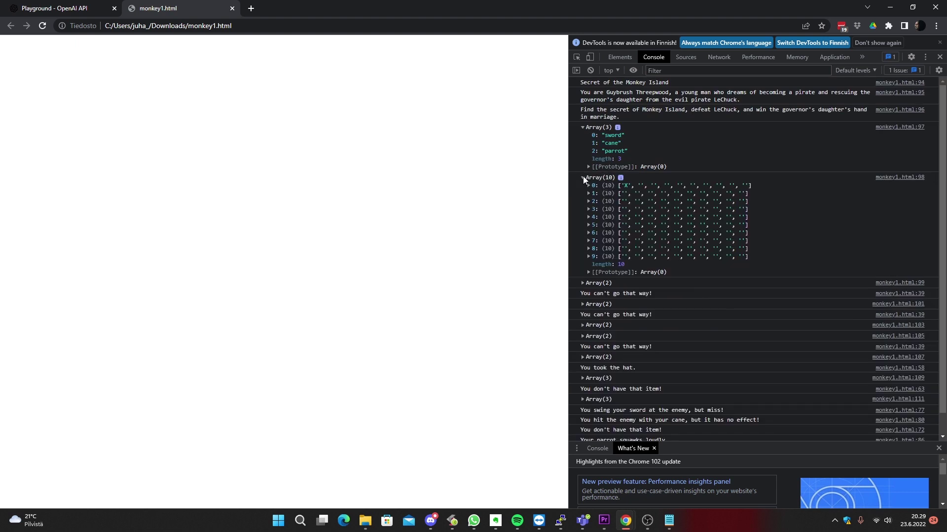
click(583, 178)
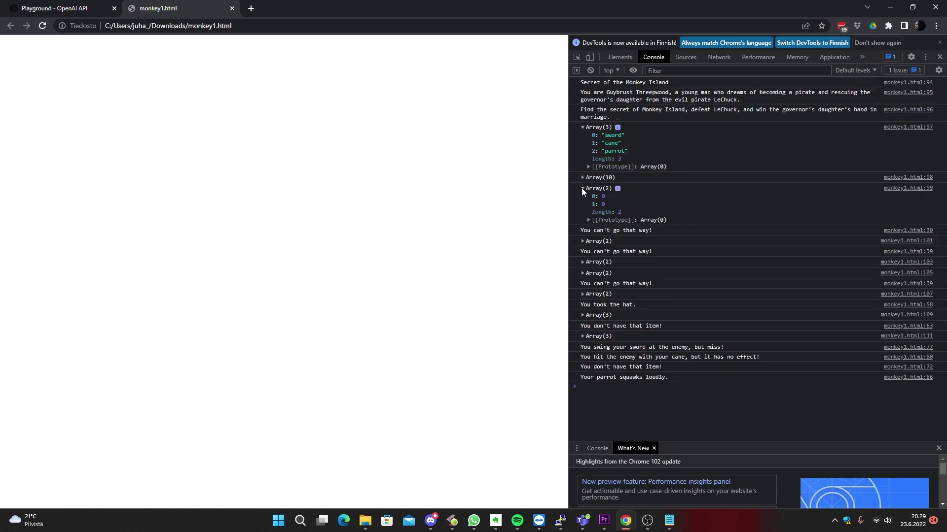
click(582, 189)
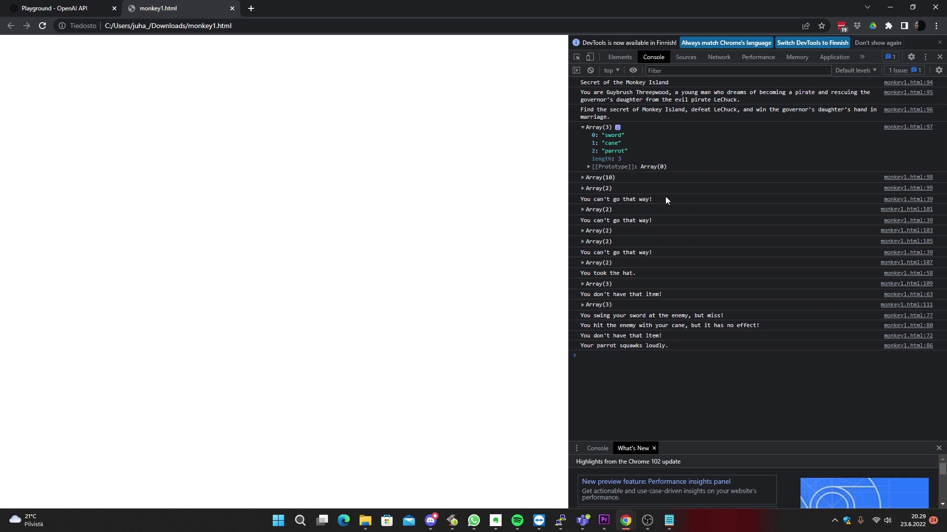
click(582, 210)
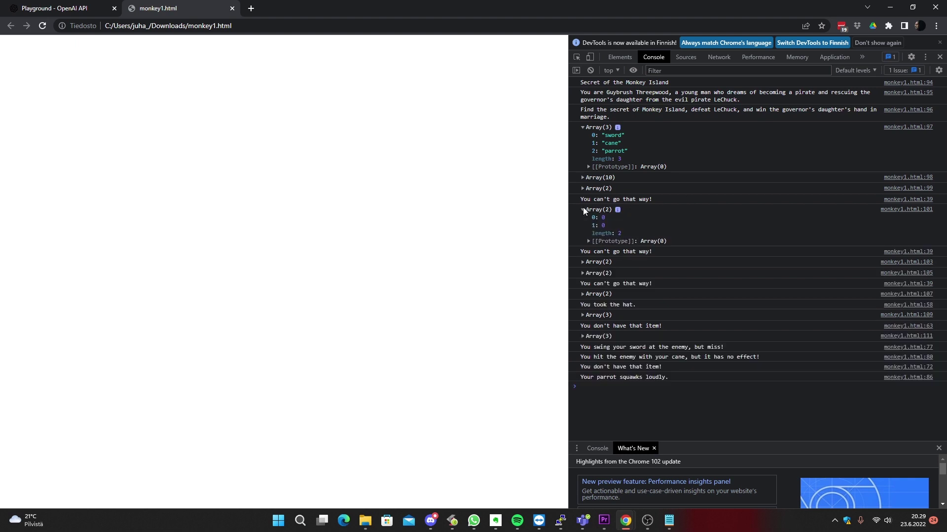
click(583, 209)
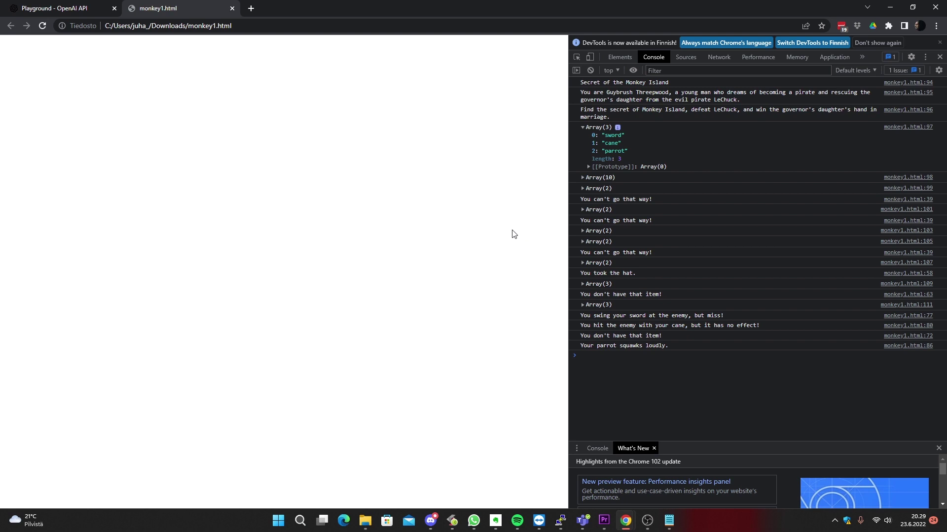
click(583, 284)
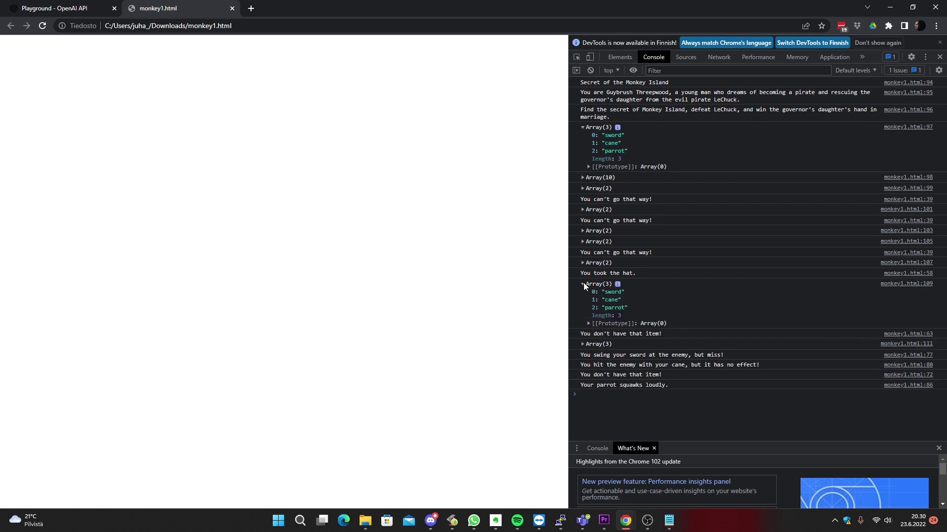
click(583, 284)
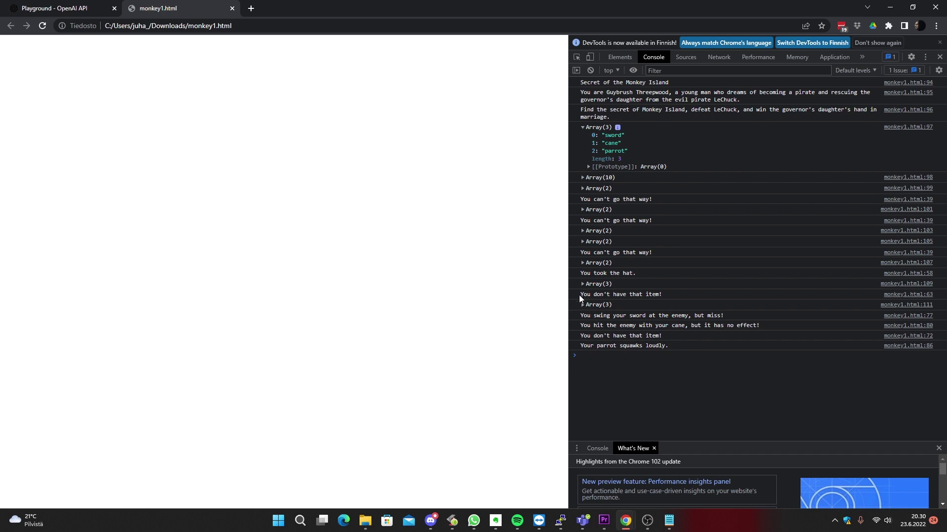
click(583, 304)
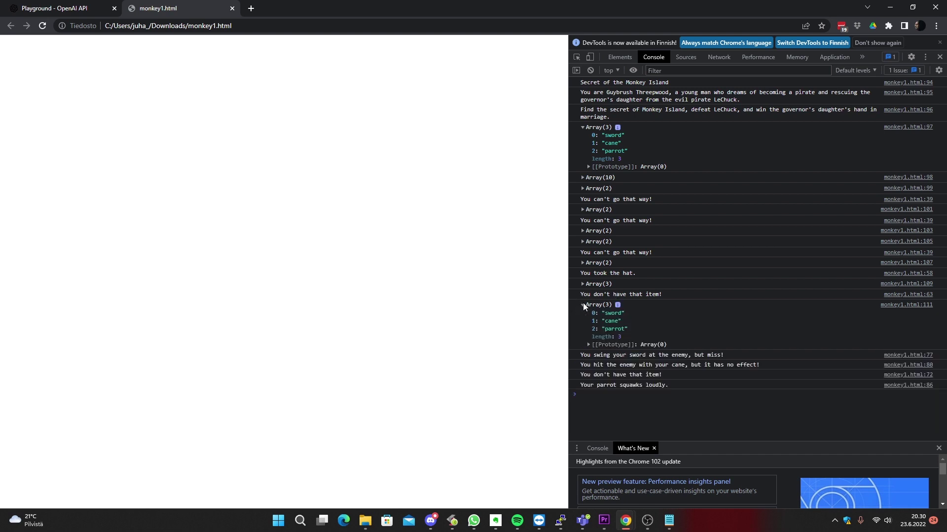
click(583, 304)
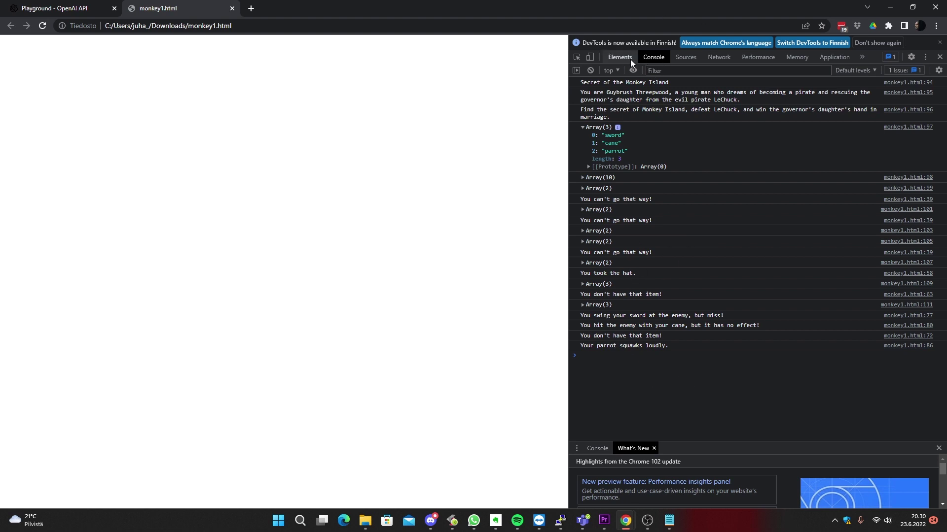
- Browse monkey1.html's code in the Sources panel, widening DevTools then narrowing it again
click(687, 58)
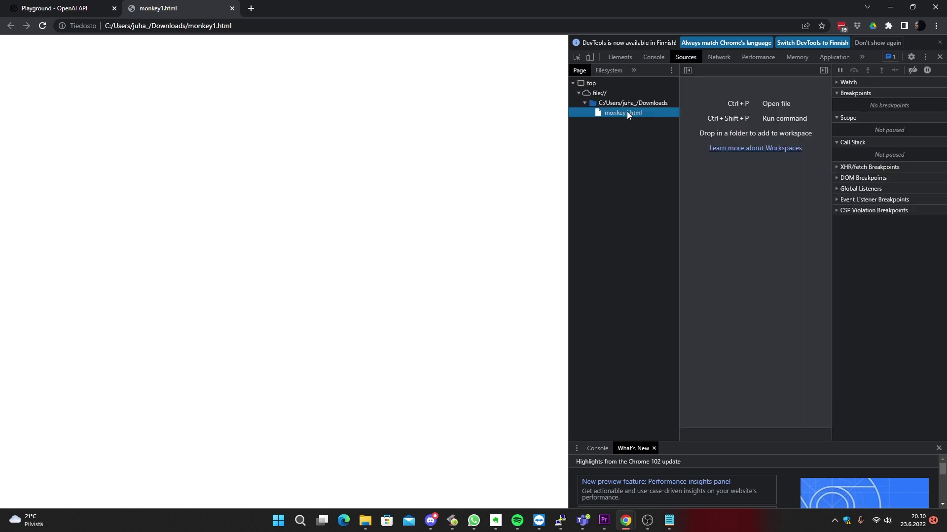
drag(568, 149, 198, 179)
scroll(482, 203, down, 2)
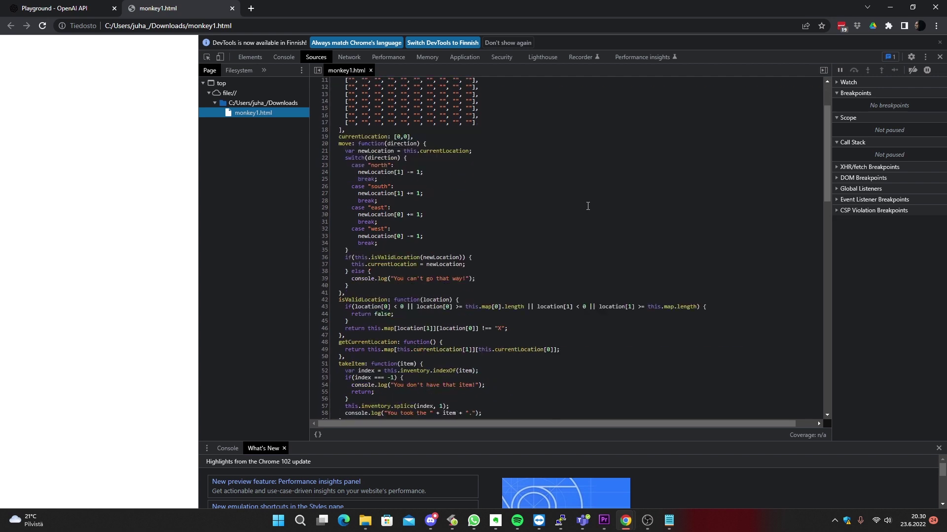
scroll(483, 204, down, 3)
scroll(525, 198, up, 5)
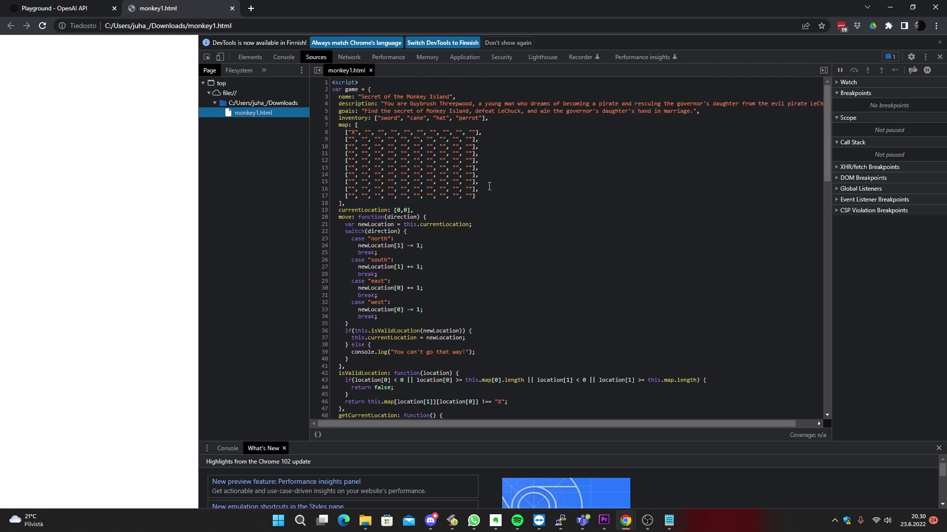
drag(826, 97, 812, 271)
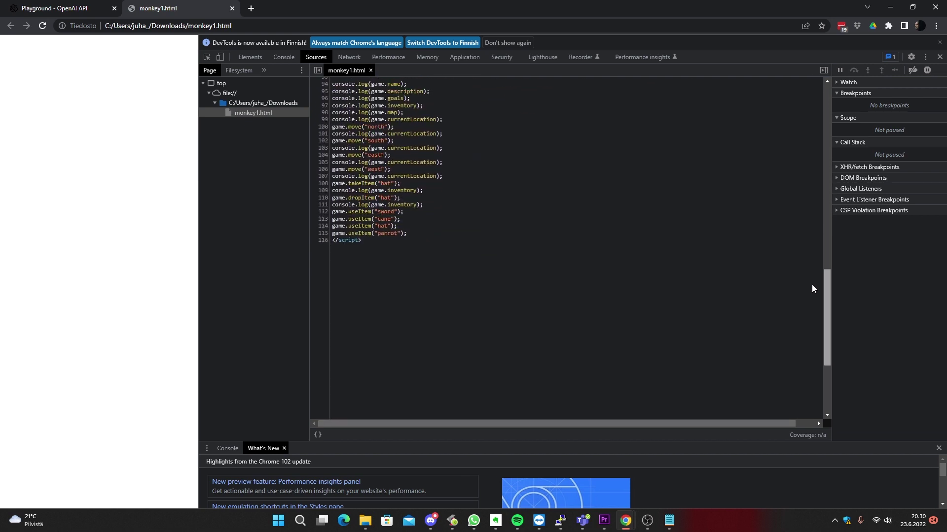
scroll(812, 272, up, 3)
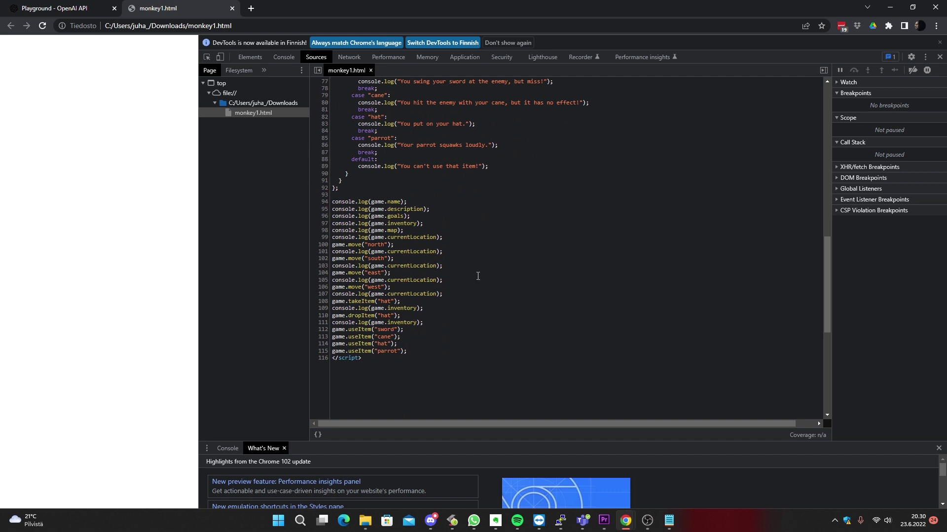
scroll(481, 278, up, 5)
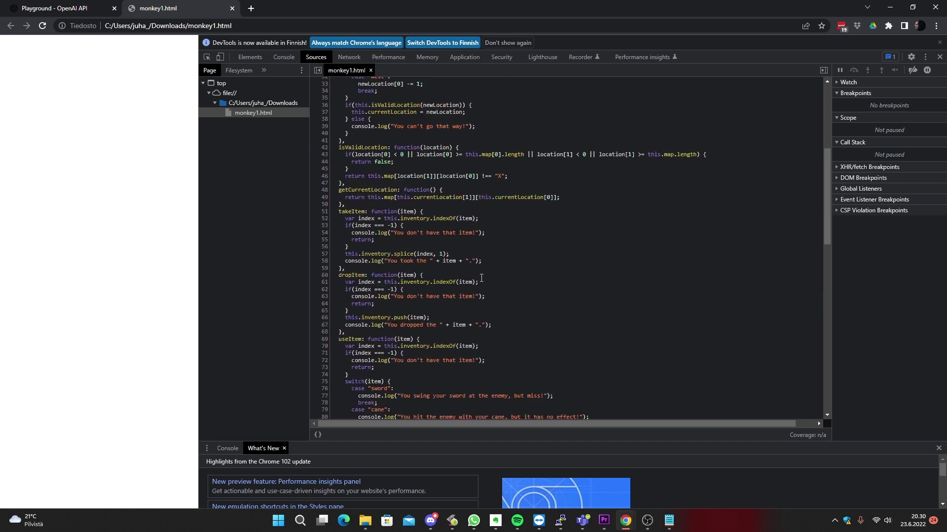
scroll(481, 278, up, 6)
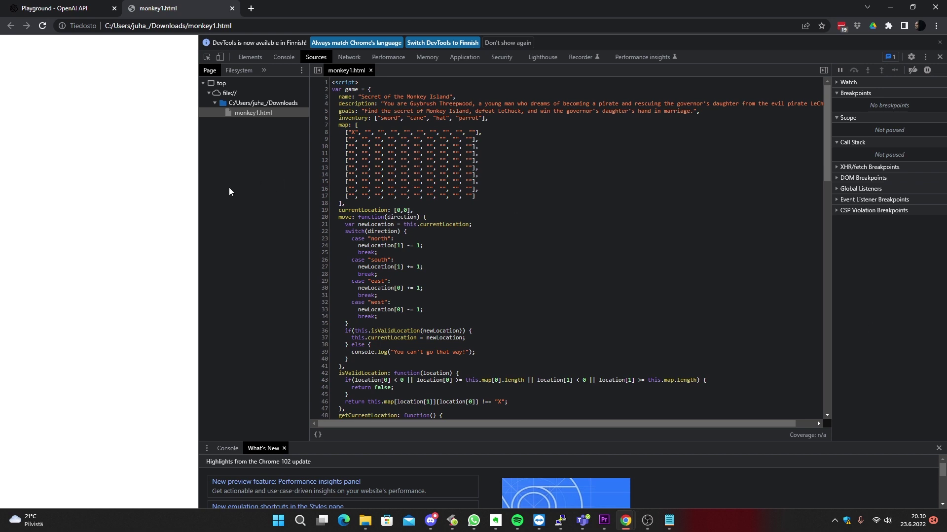
drag(200, 192, 708, 209)
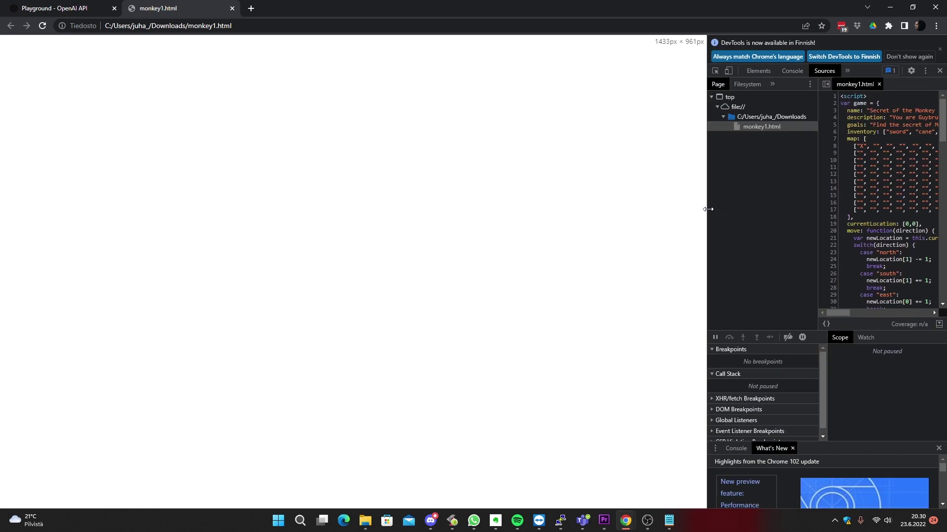
- Delete the JavaScript output, change 'javascript' in the prompt to 'a c64 basic', and submit
click(12, 8)
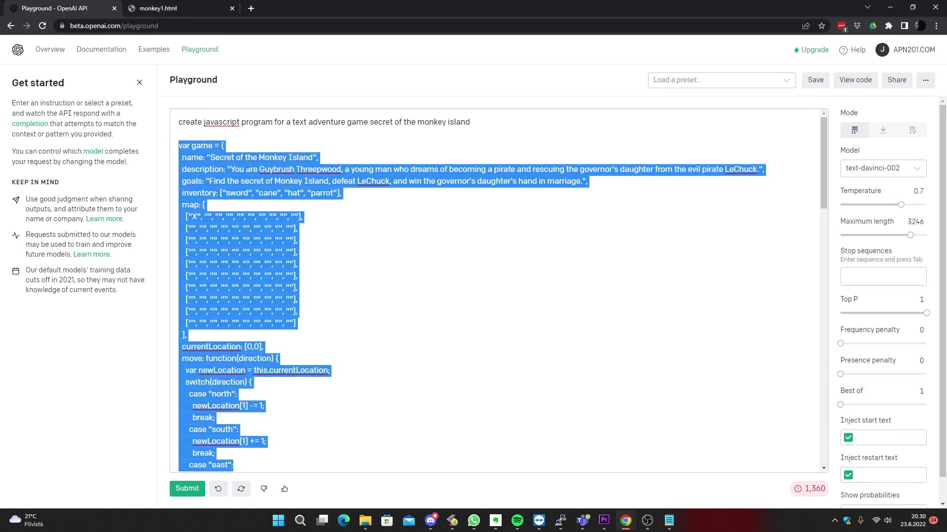
drag(178, 143, 406, 216)
key(BackSpace)
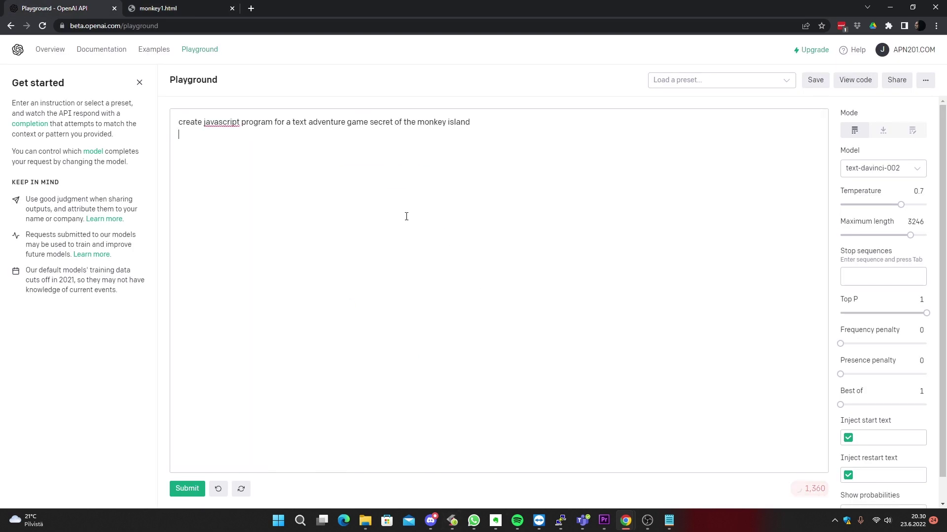
double_click(220, 122)
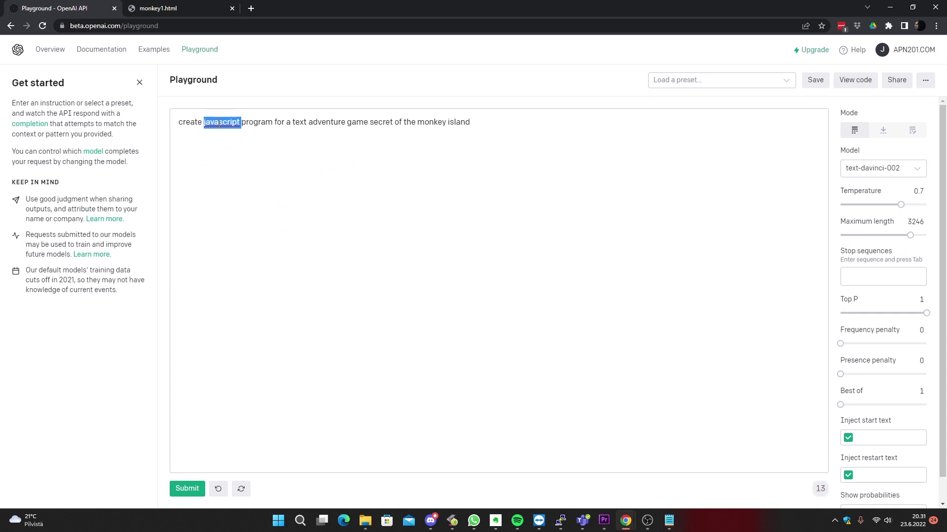
text(a c)
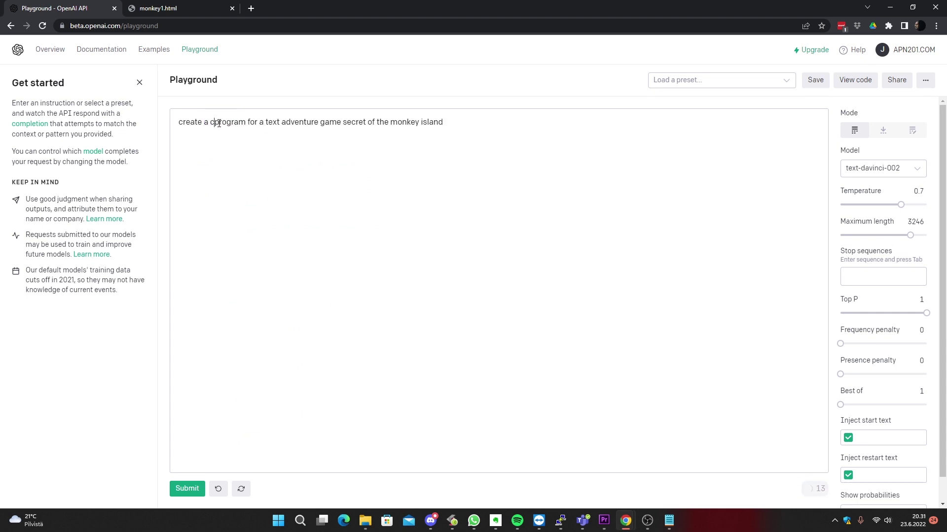
text(++)
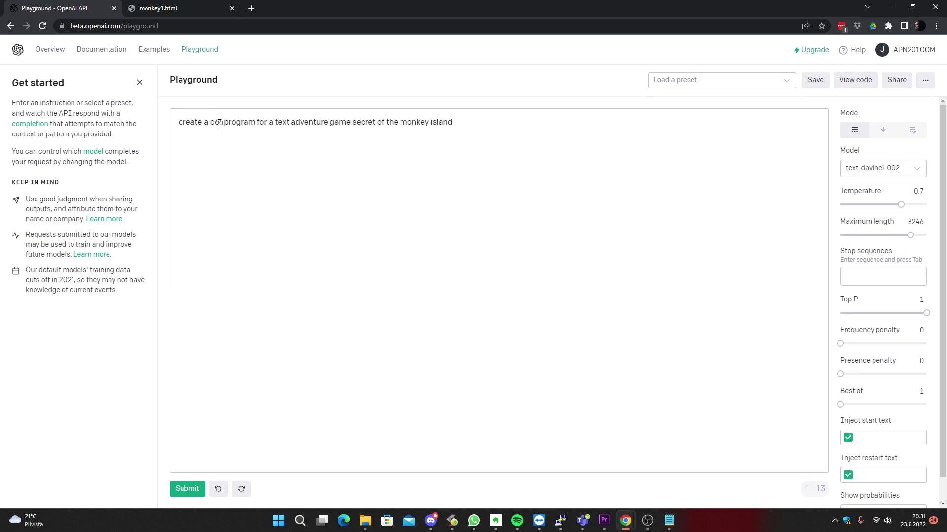
text( basic)
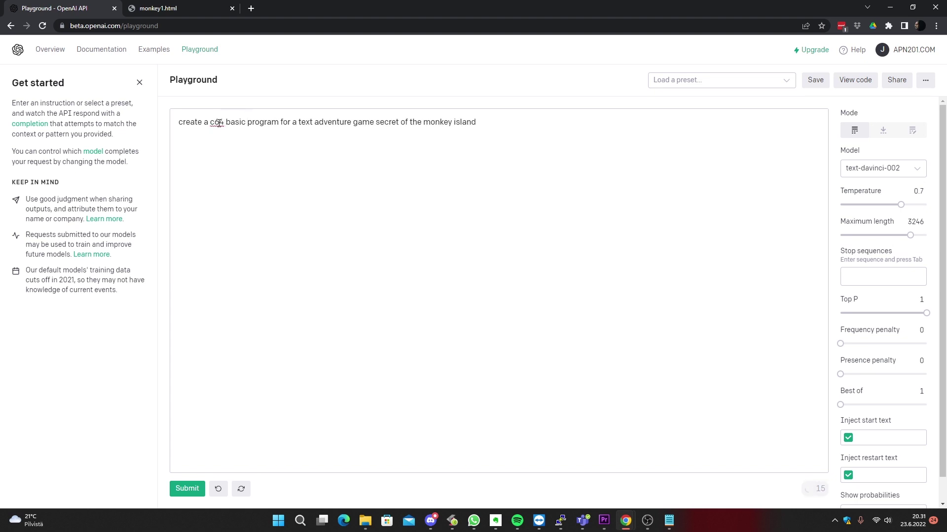
click(184, 491)
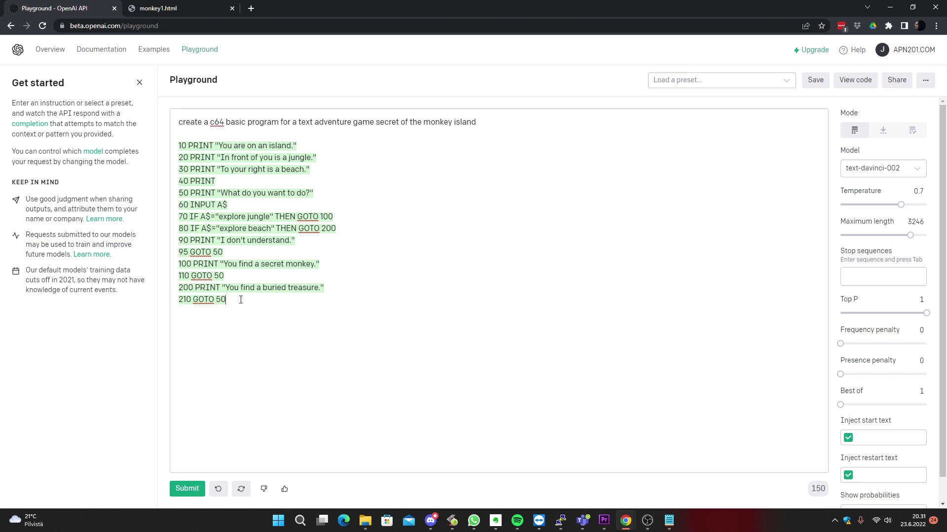
- Discard the BASIC program, regenerate, and discard the new BASIC lines too
drag(241, 300, 101, 144)
key(Delete)
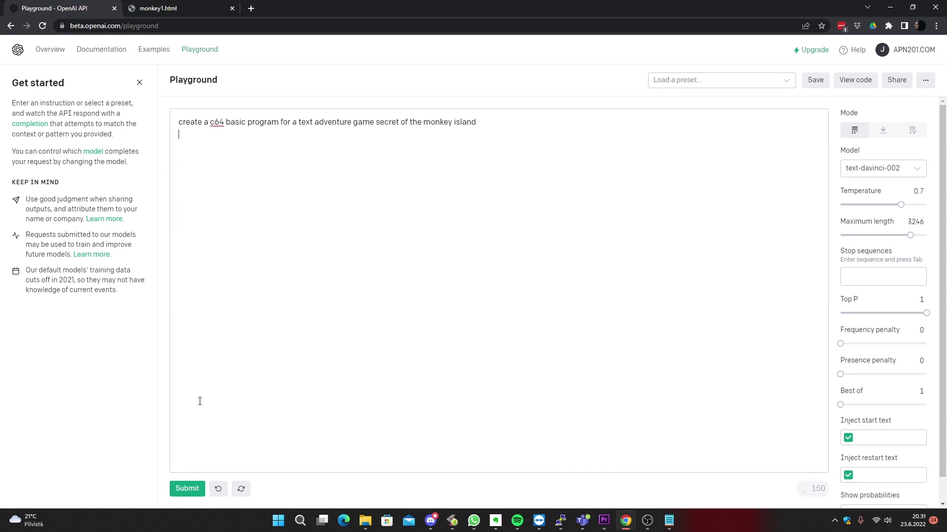
click(183, 490)
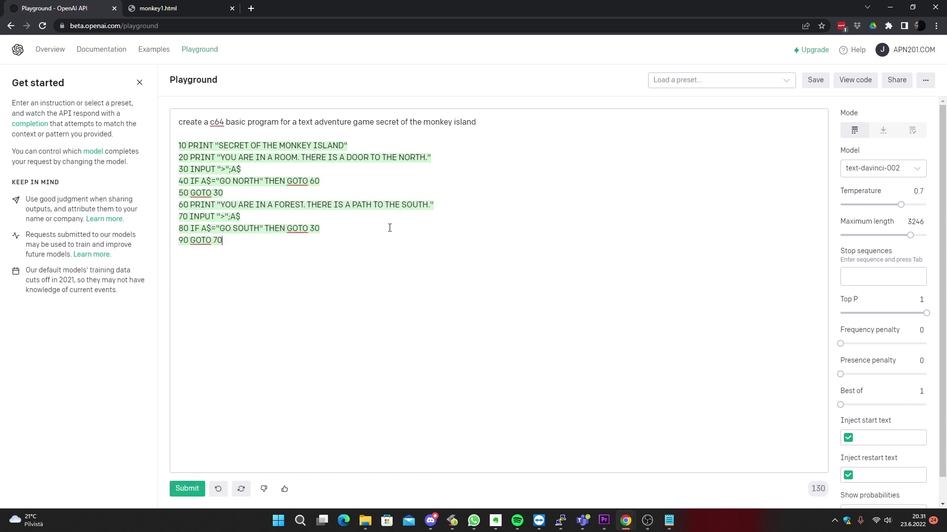
drag(227, 322, 80, 151)
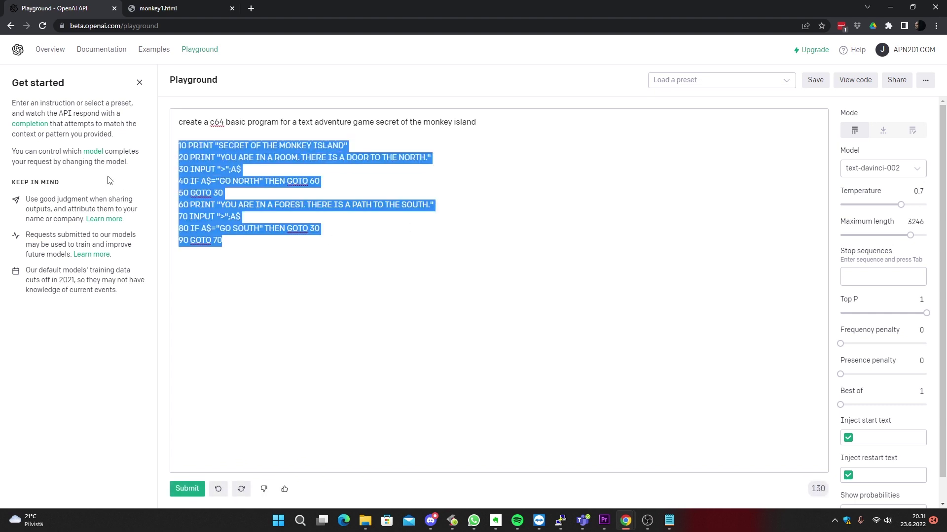
key(BackSpace)
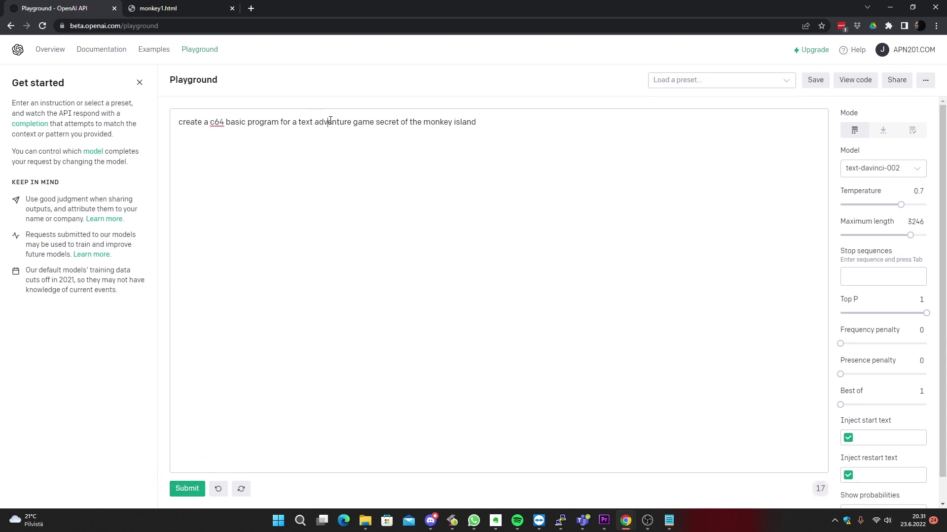
- Change 'a text adventure' to 'an adventure' in the prompt, regenerate, and select the REM listing
double_click(330, 121)
double_click(305, 122)
key(BackSpace)
click(178, 489)
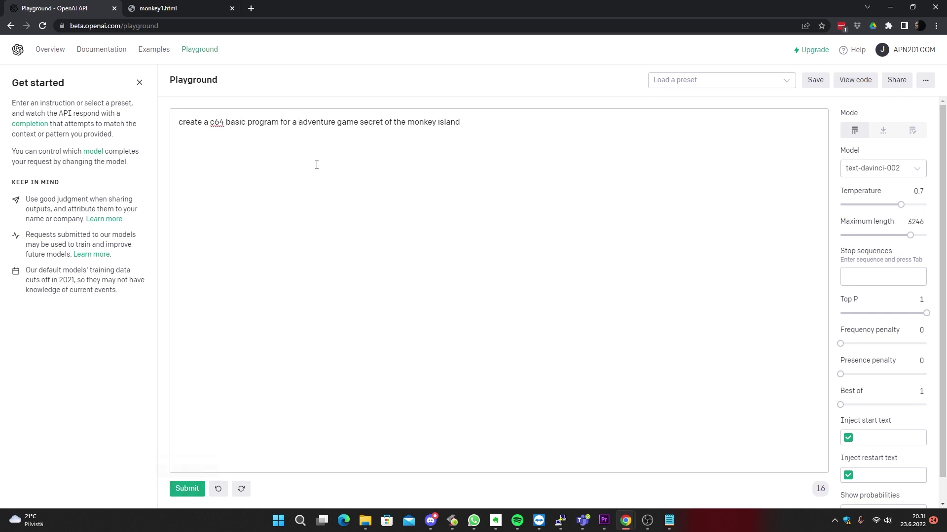
text(n)
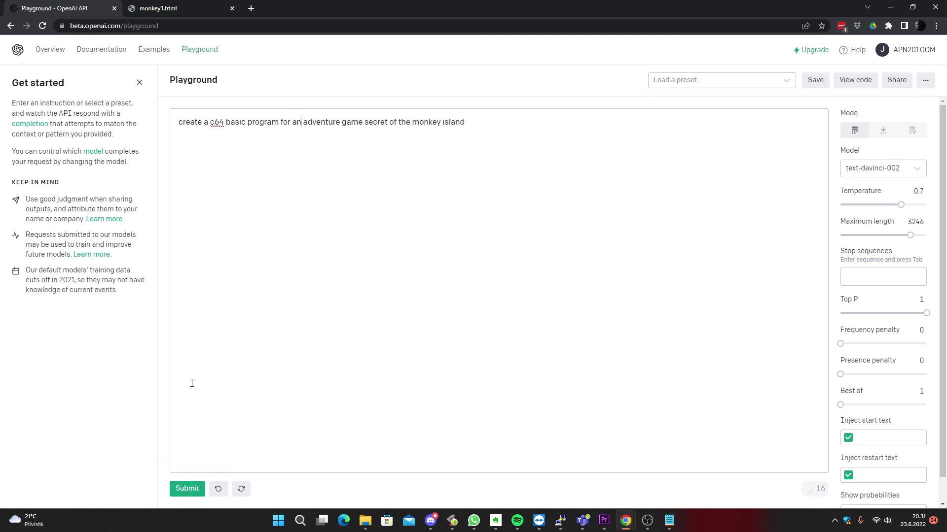
click(185, 494)
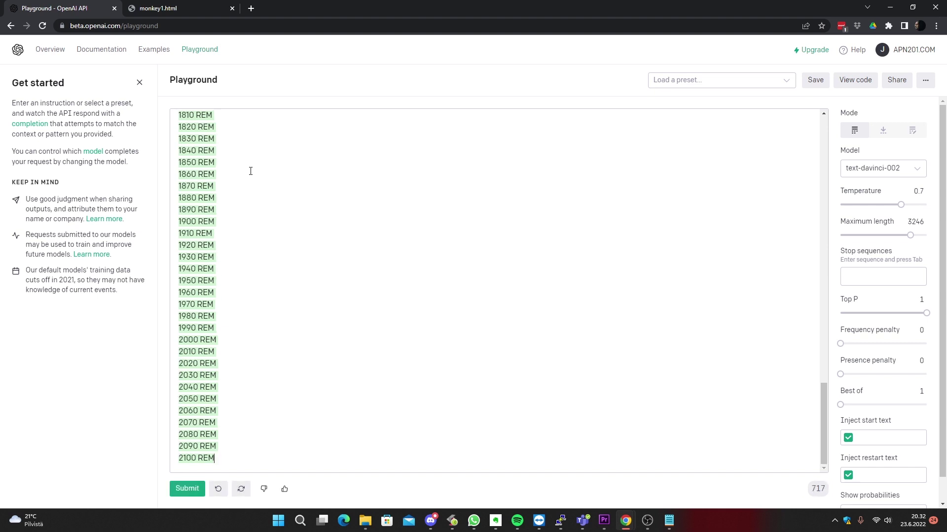
drag(185, 464, 104, 148)
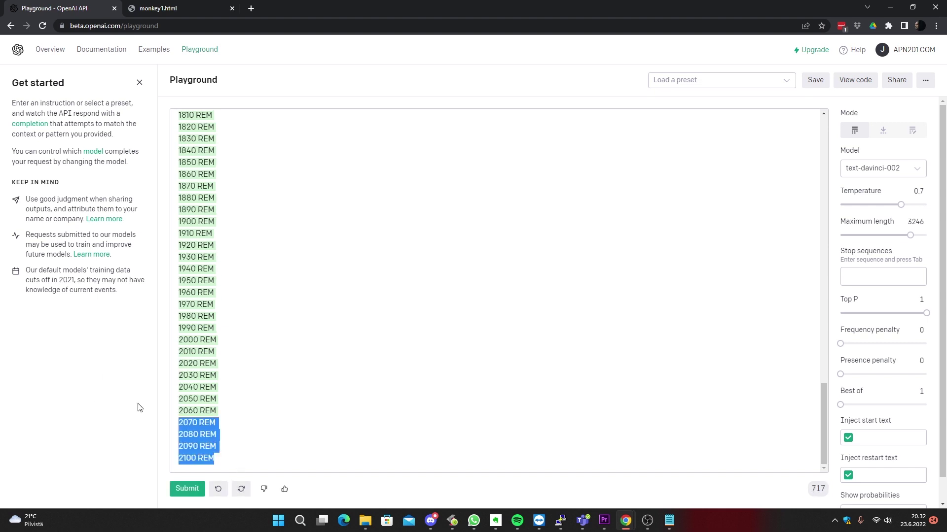
- Delete the REM listing and replace 'c64 basic' with 'php' in the prompt
key(BackSpace)
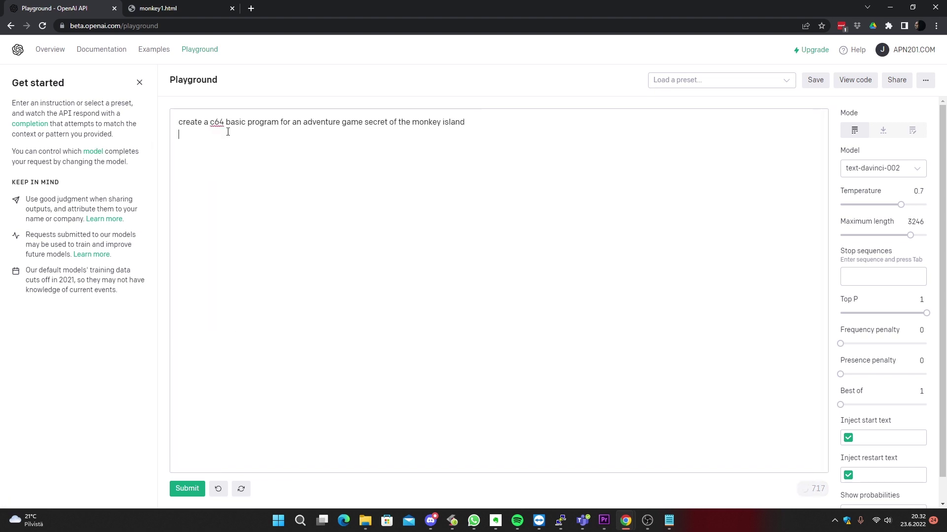
double_click(220, 125)
text(p)
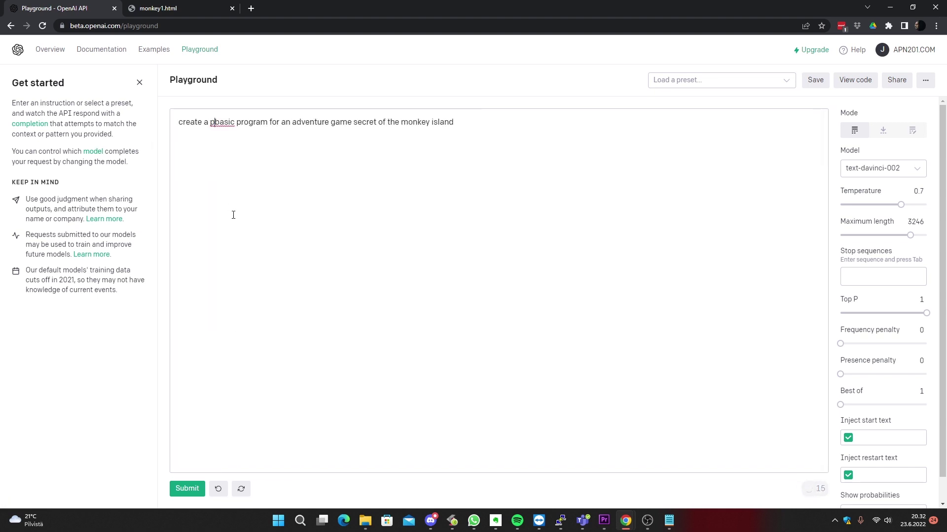
text(hp)
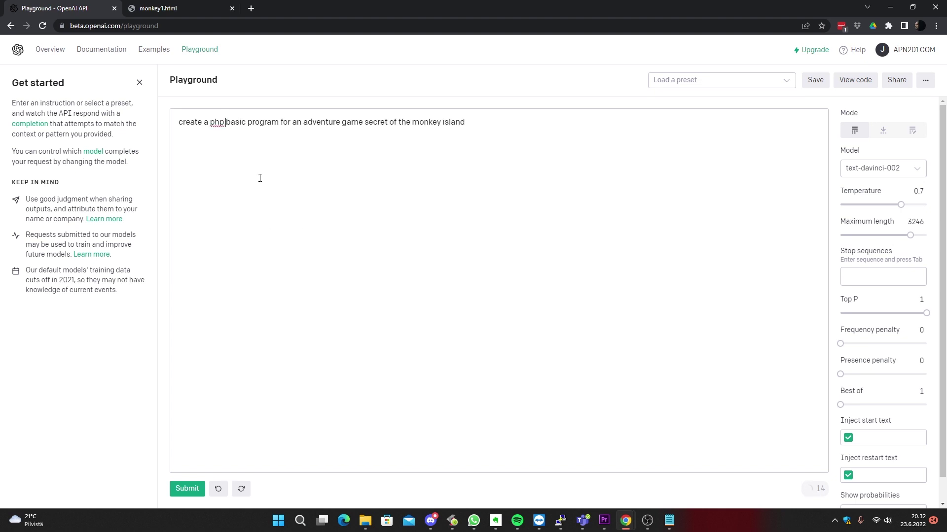
double_click(234, 125)
key(BackSpace)
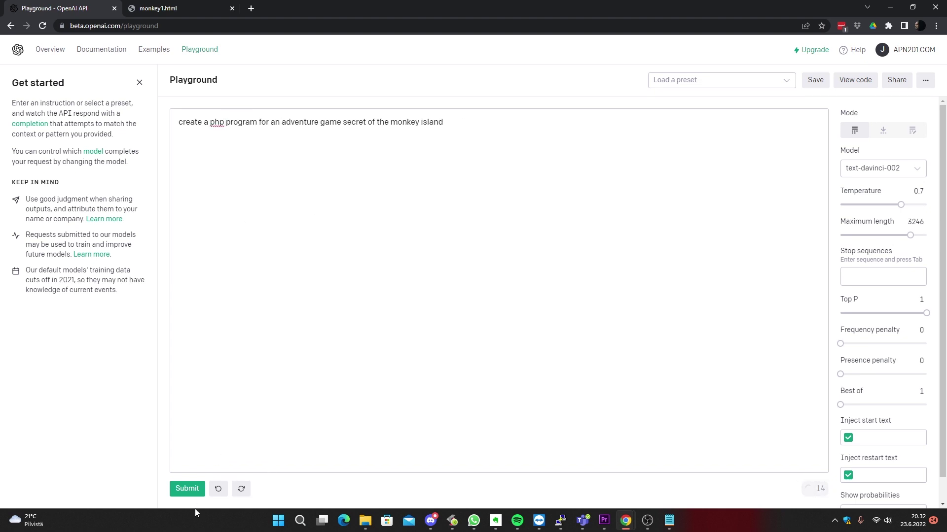
- Generate two PHP completions, deleting each story text produced
click(187, 489)
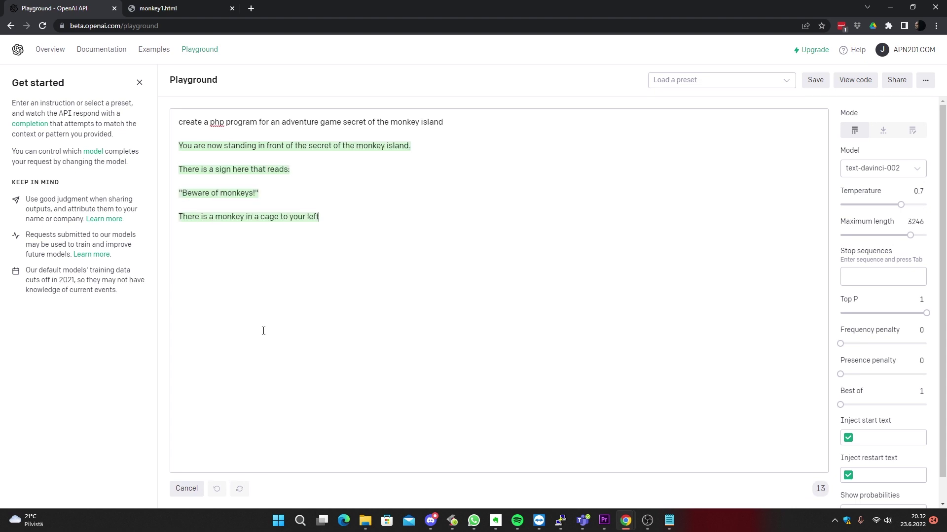
drag(317, 312, 109, 141)
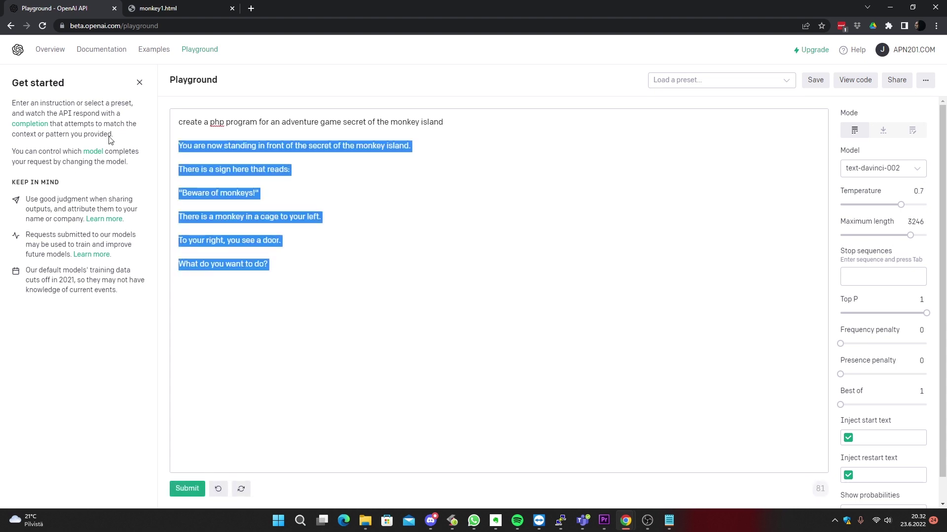
key(Delete)
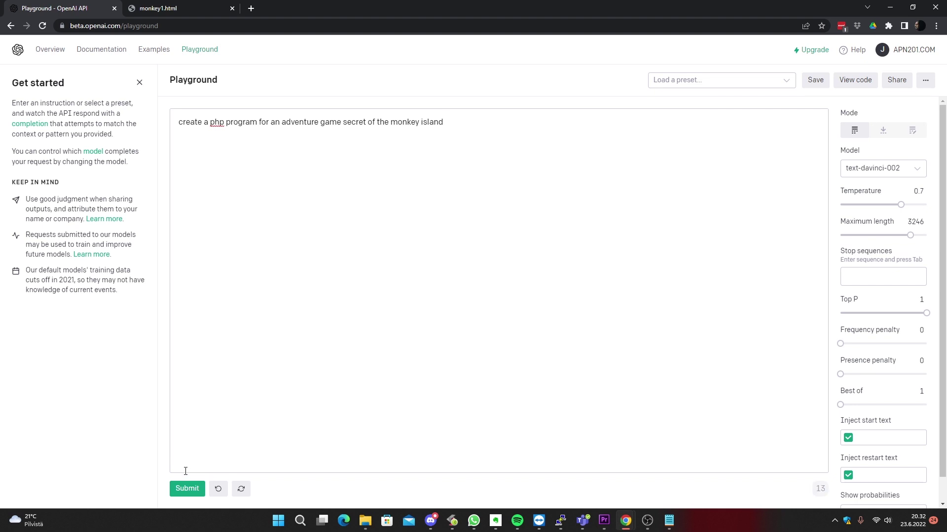
click(188, 489)
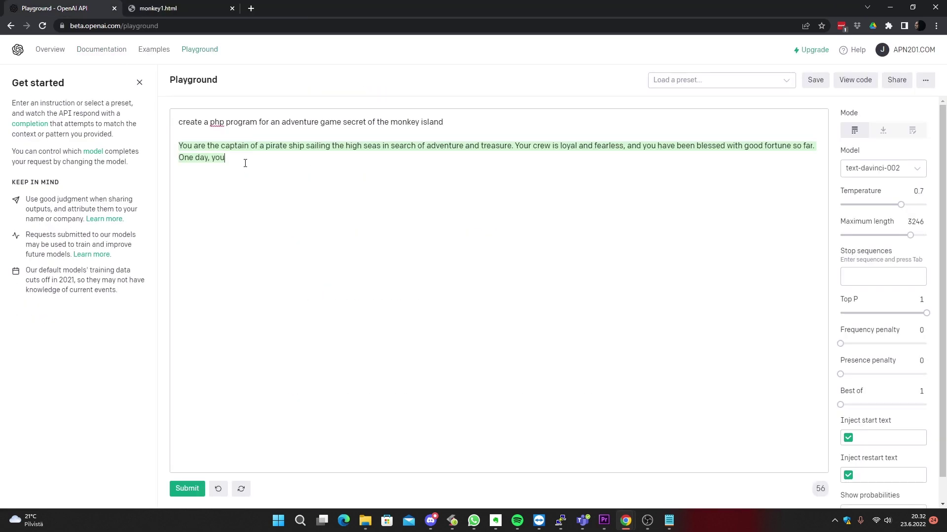
triple_click(245, 163)
key(BackSpace)
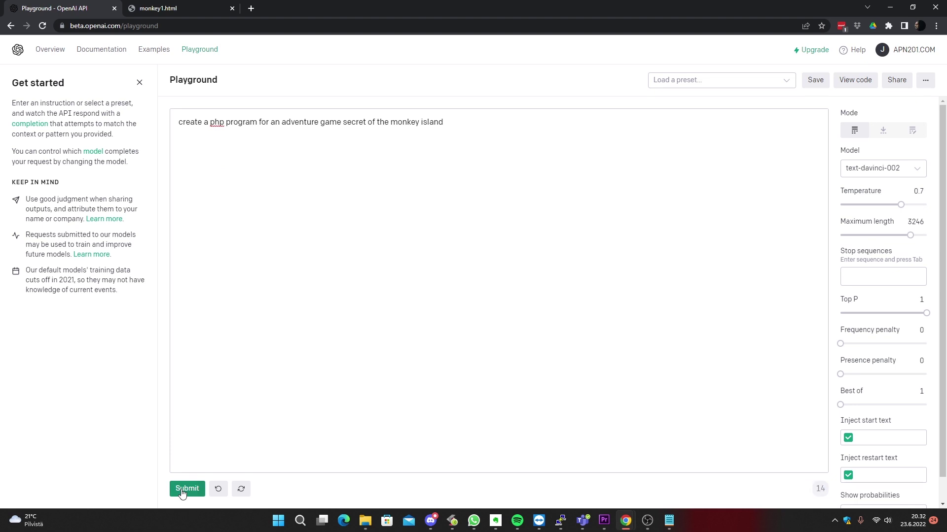
- Regenerate twice more, stopping one mid-sentence, and delete both completions
click(186, 489)
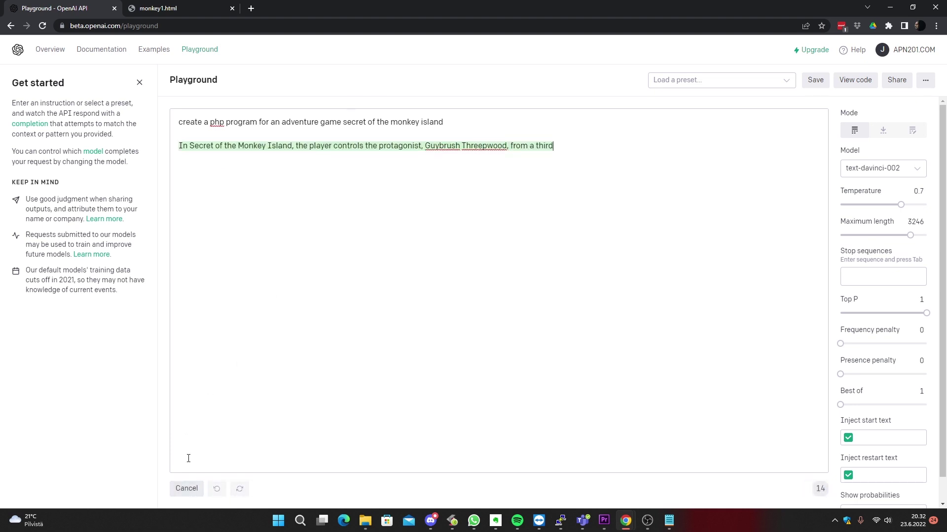
click(187, 489)
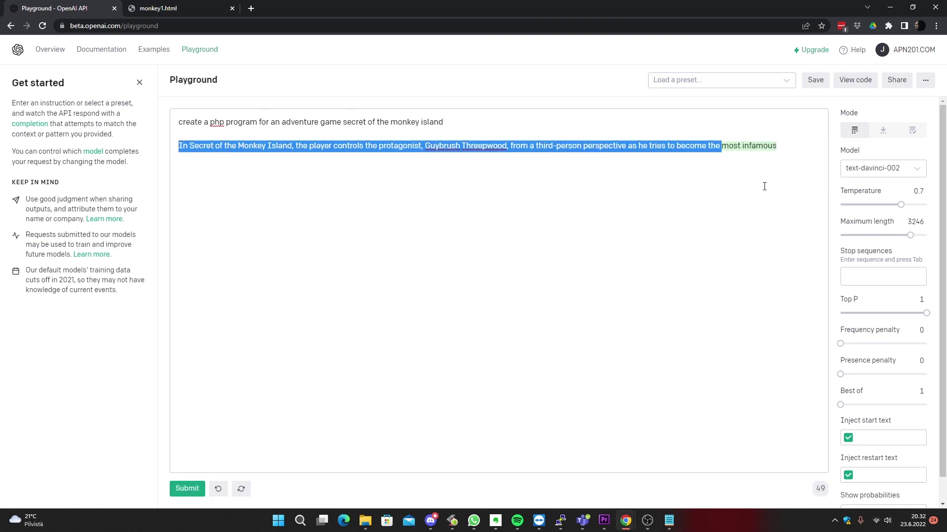
drag(176, 134, 830, 184)
key(BackSpace)
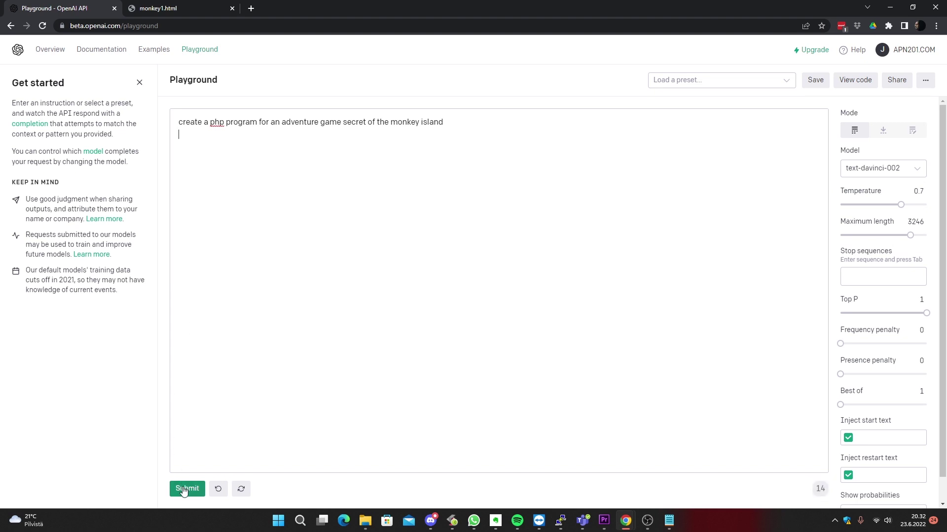
click(187, 489)
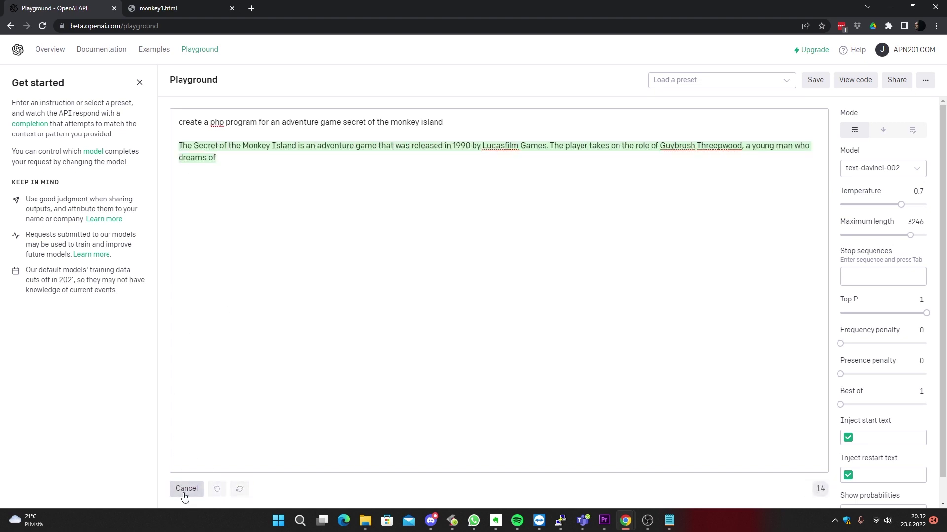
drag(325, 291, 165, 142)
key(BackSpace)
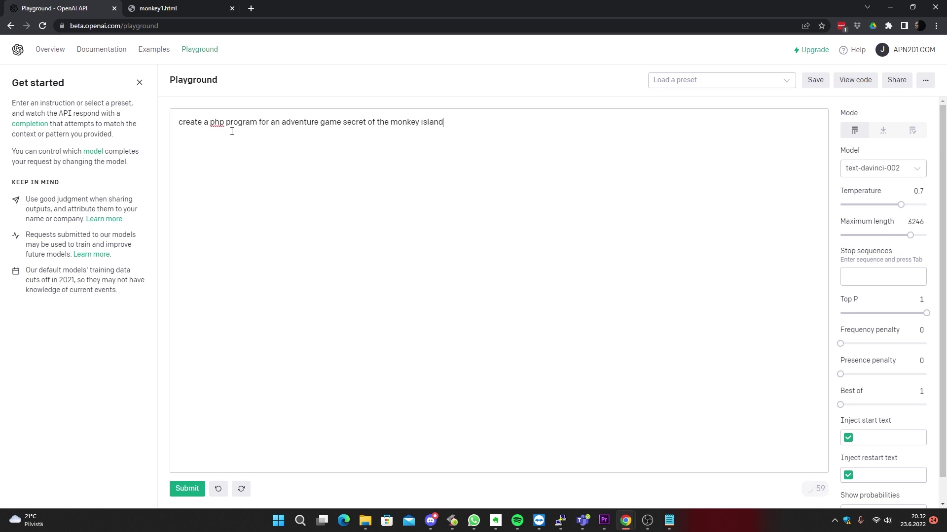
- Reword the prompt to ask for 'javascript program code', discarding the partial pirate story
text(javasc)
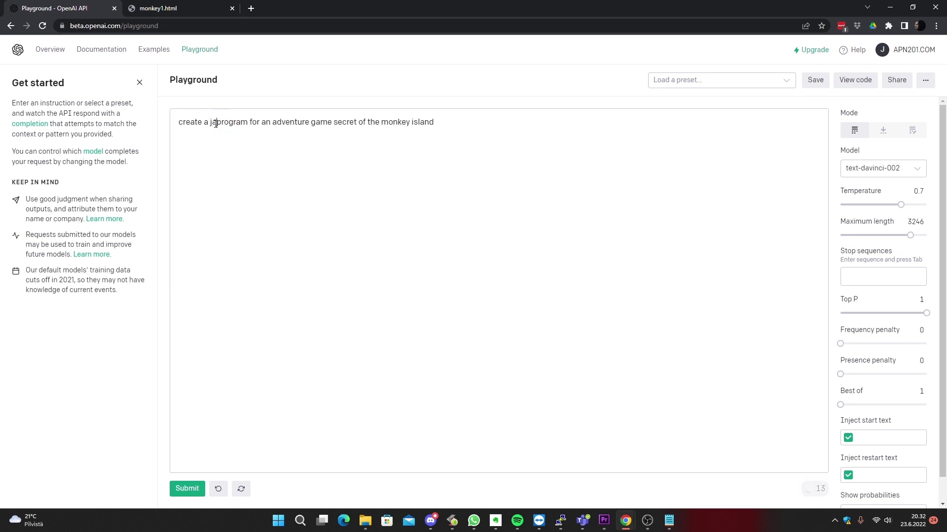
text(rip)
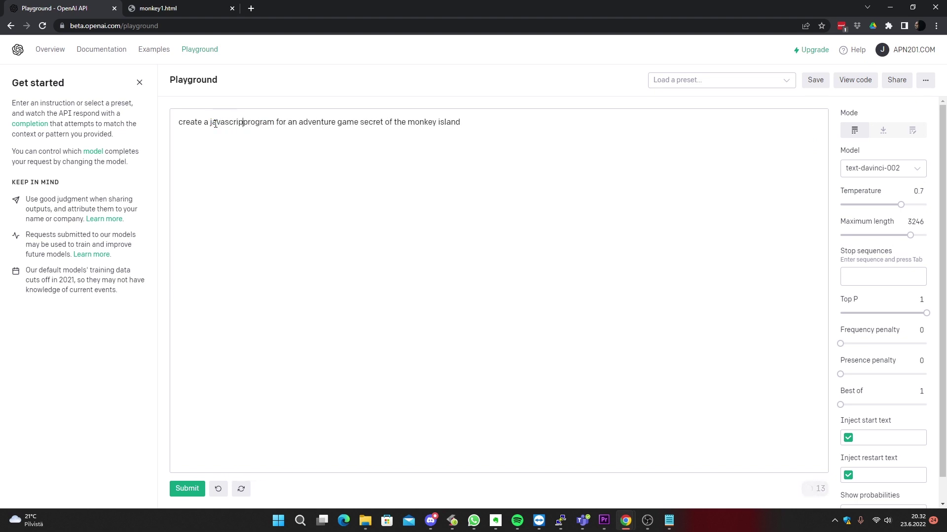
text(t)
click(197, 491)
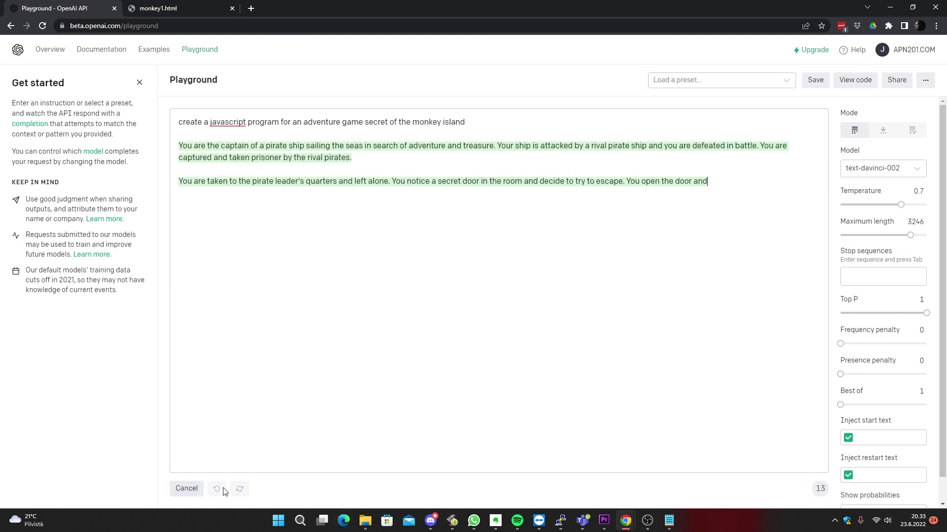
click(183, 489)
click(282, 123)
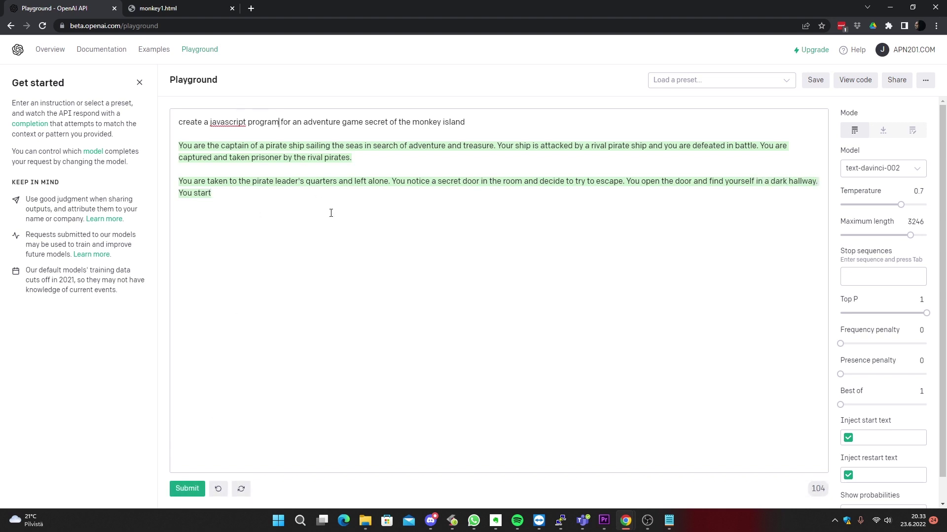
text(code)
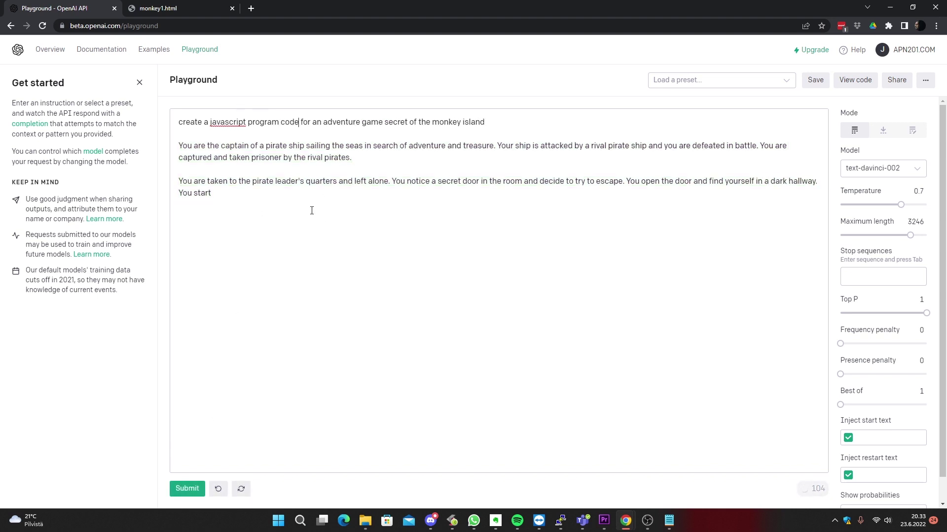
drag(256, 132, 431, 388)
key(BackSpace)
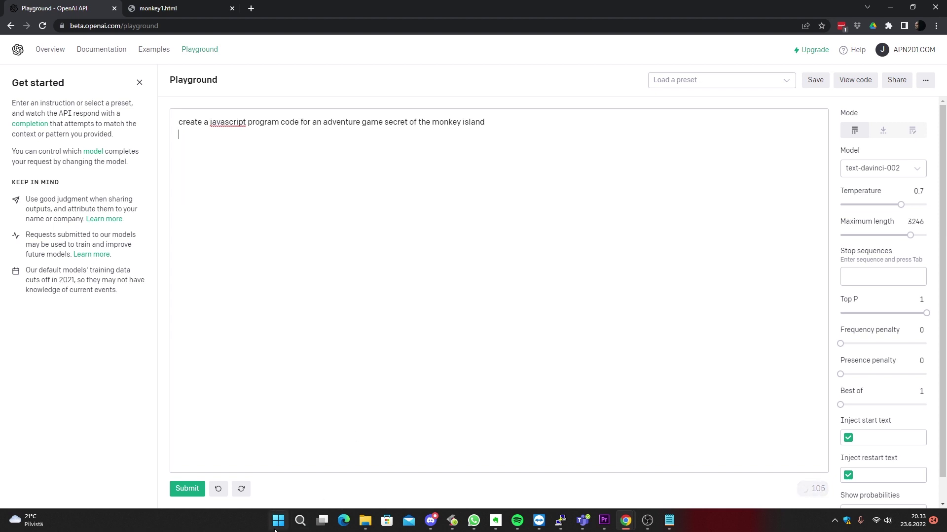
- Generate JavaScript game code for the reworded prompt, then delete it
click(183, 489)
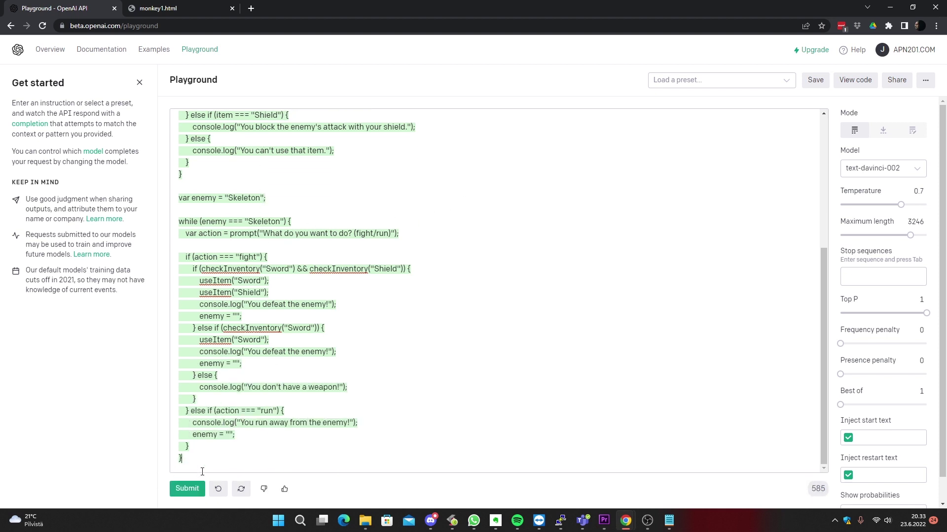
drag(202, 471, 175, 139)
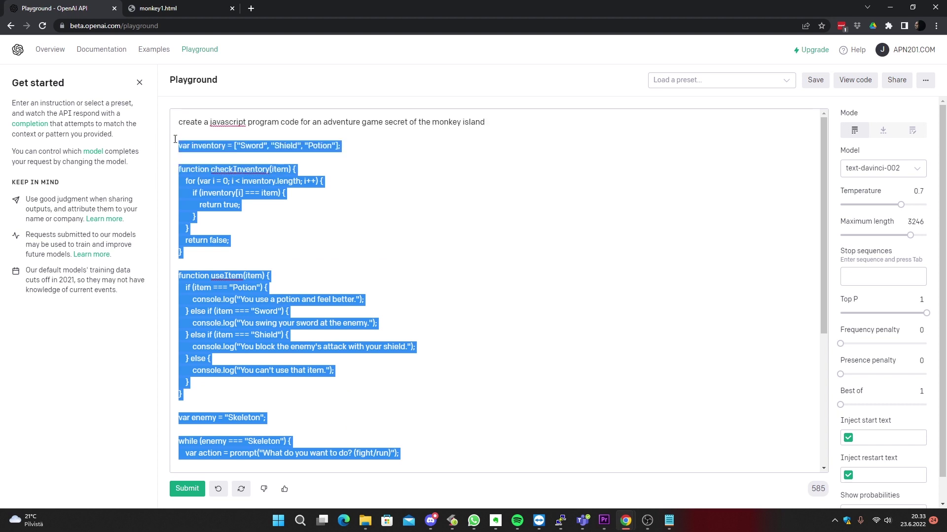
key(Delete)
- Change 'javascript' to 'php' in the prompt and generate a completion
double_click(230, 121)
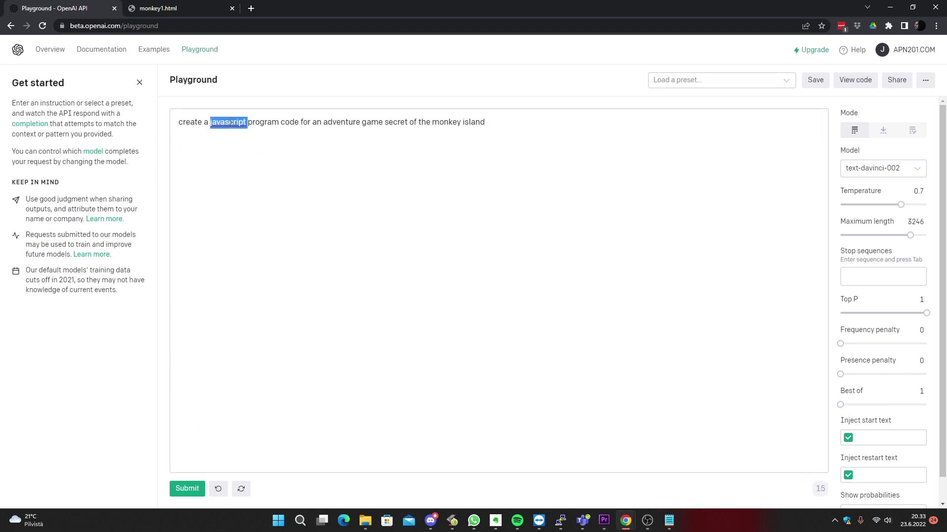
text(php)
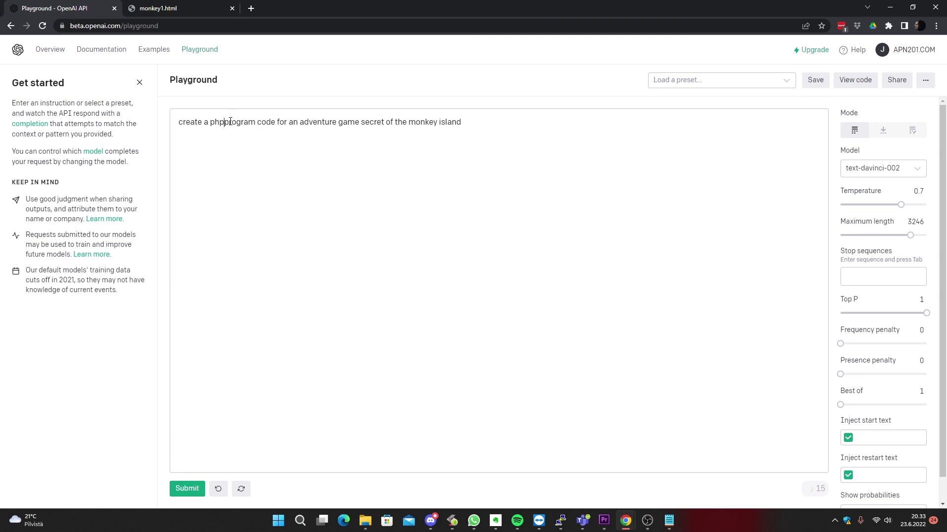
click(186, 489)
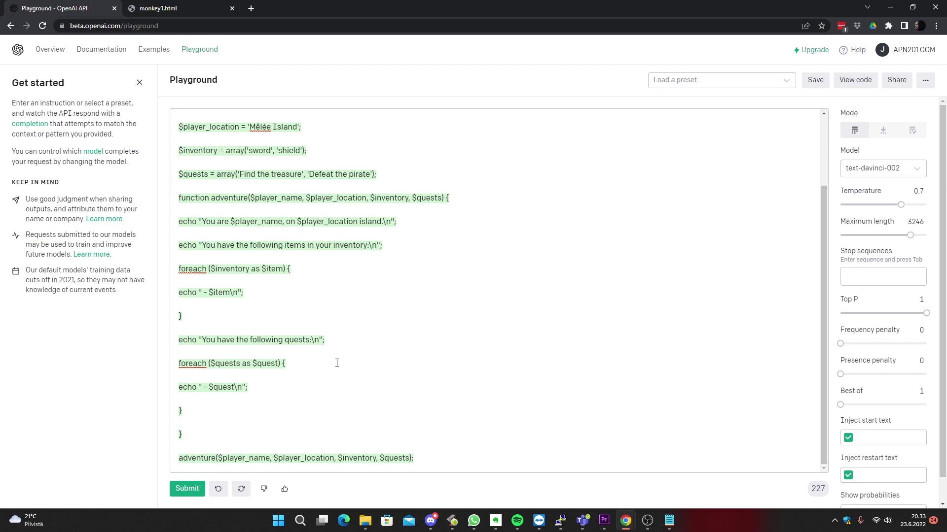
- Scroll through the generated PHP adventure script and select it for removal
scroll(318, 387, up, 2)
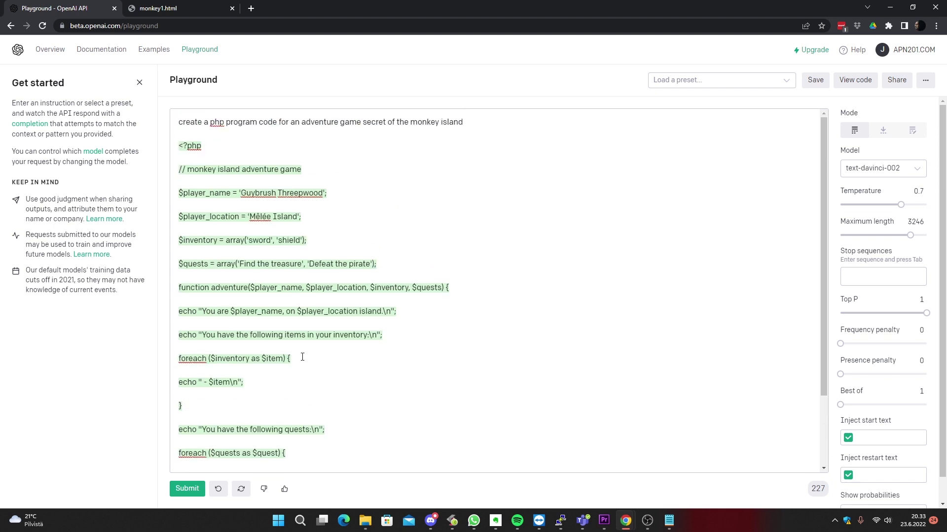
scroll(302, 357, down, 2)
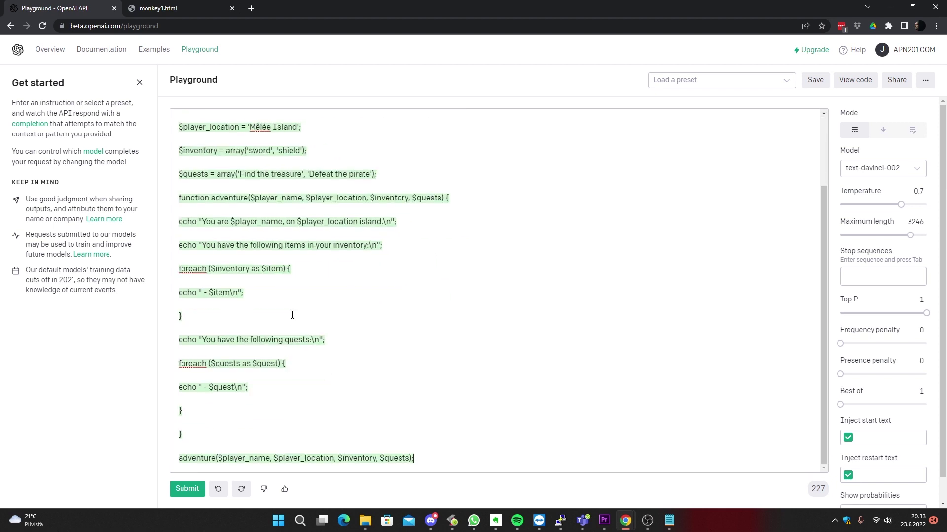
scroll(292, 315, up, 2)
scroll(290, 416, down, 2)
key(ctrl+shift+Home)
key(shift+Down)
- Clear the PHP output, replace the game name with 'too many pancakes', and generate
key(Delete)
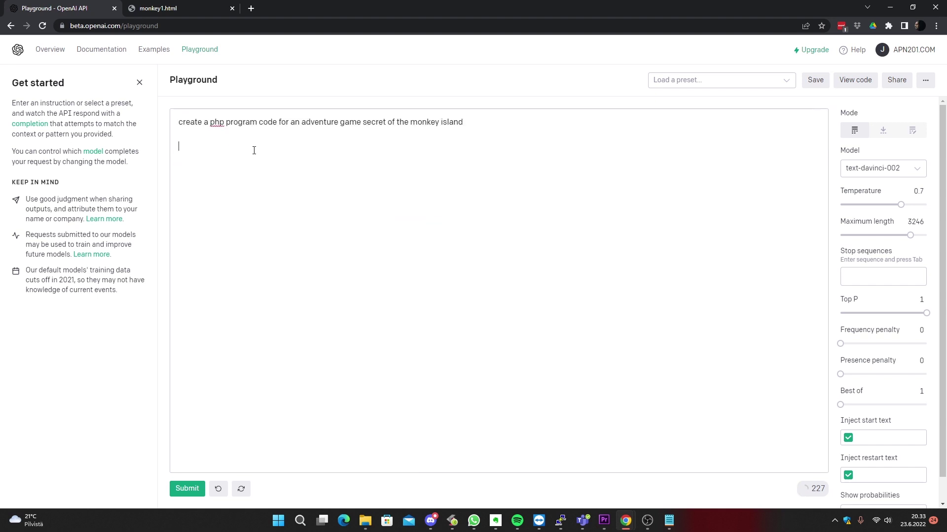
key(BackSpace)
drag(363, 122, 626, 125)
key(BackSpace)
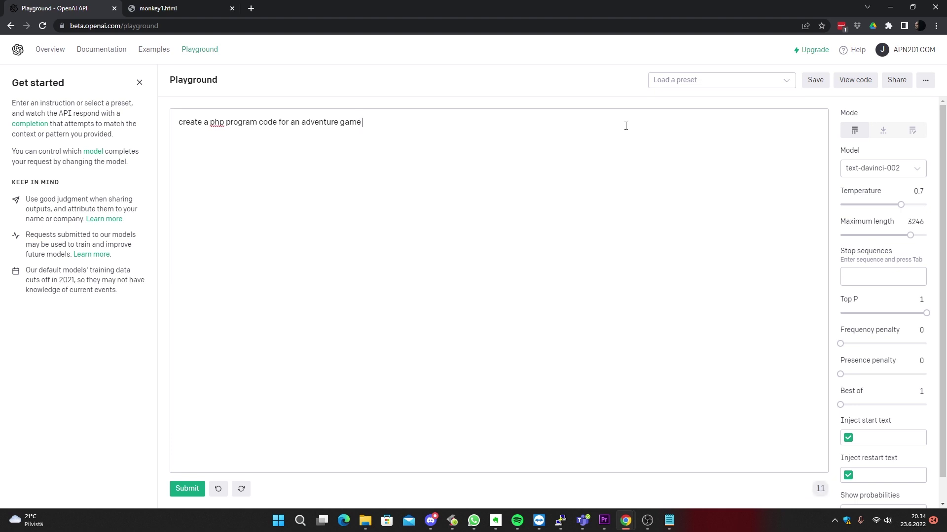
text(too man)
text(y pancakes)
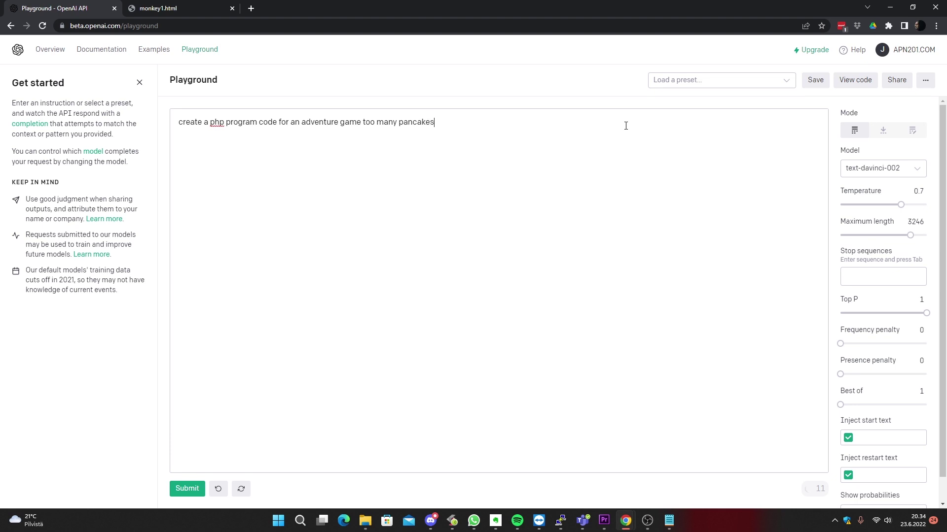
click(187, 487)
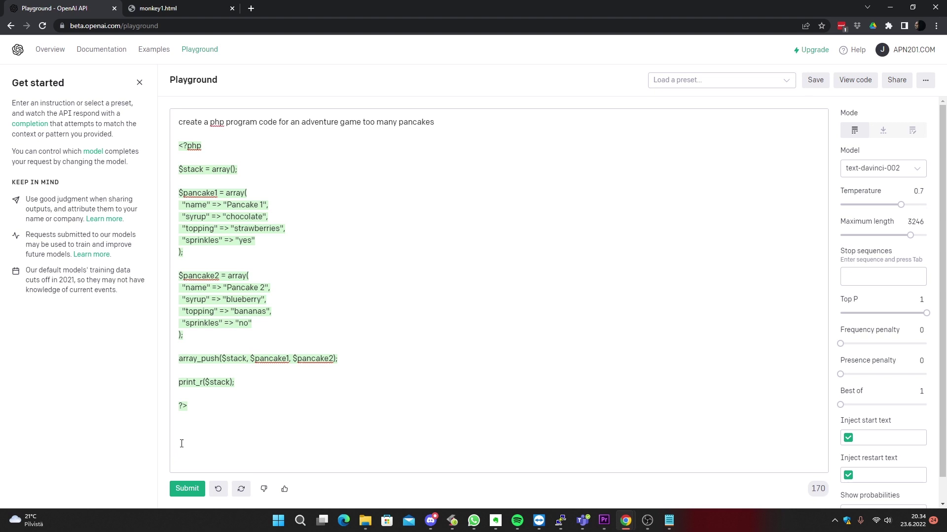
- Delete the PHP output and change 'php' to 'javascript' in the prompt
drag(181, 444, 145, 138)
key(BackSpace)
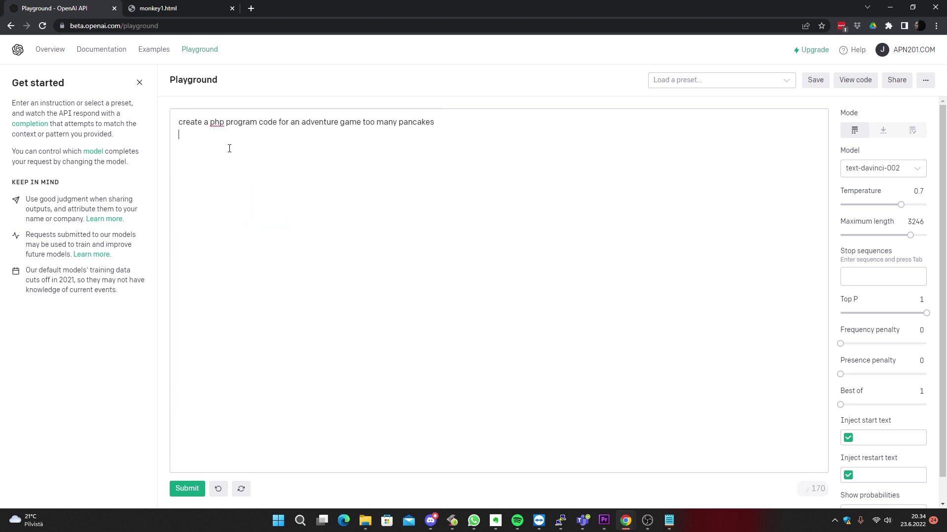
double_click(217, 122)
text(j)
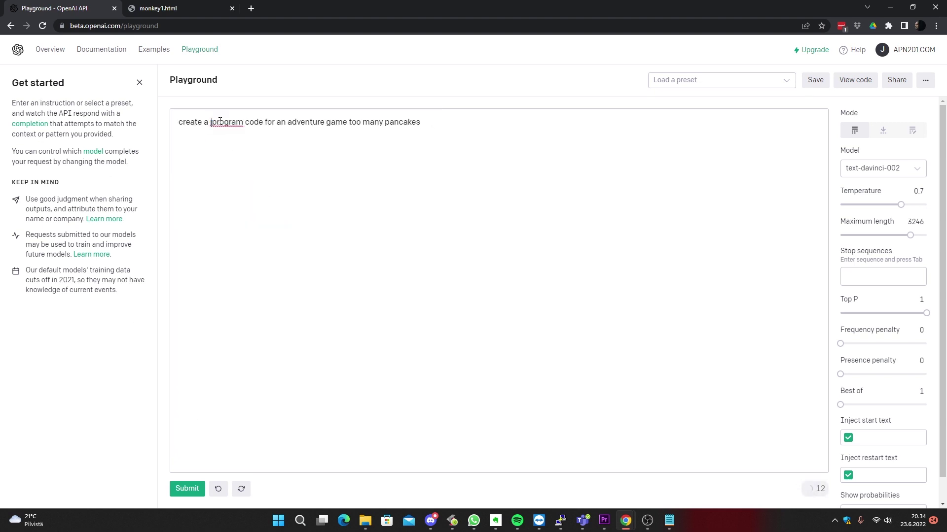
text(avascrip)
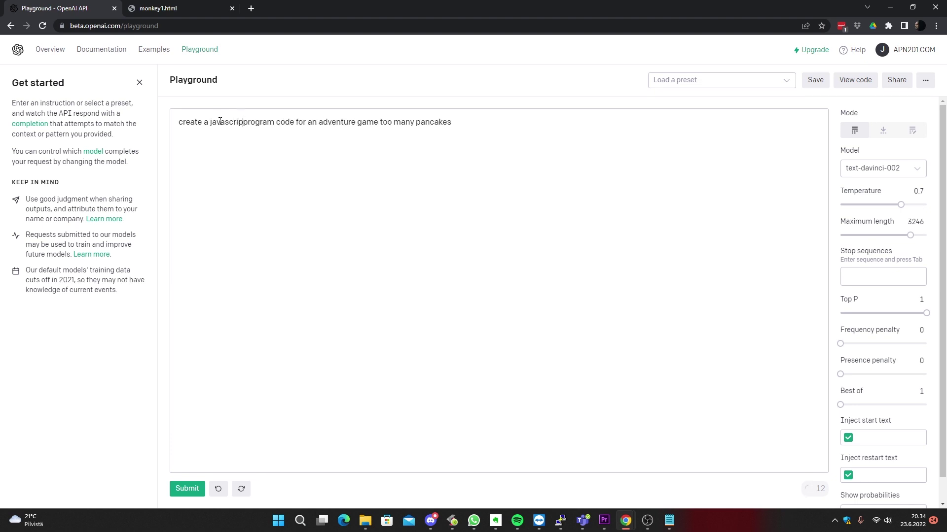
text(t)
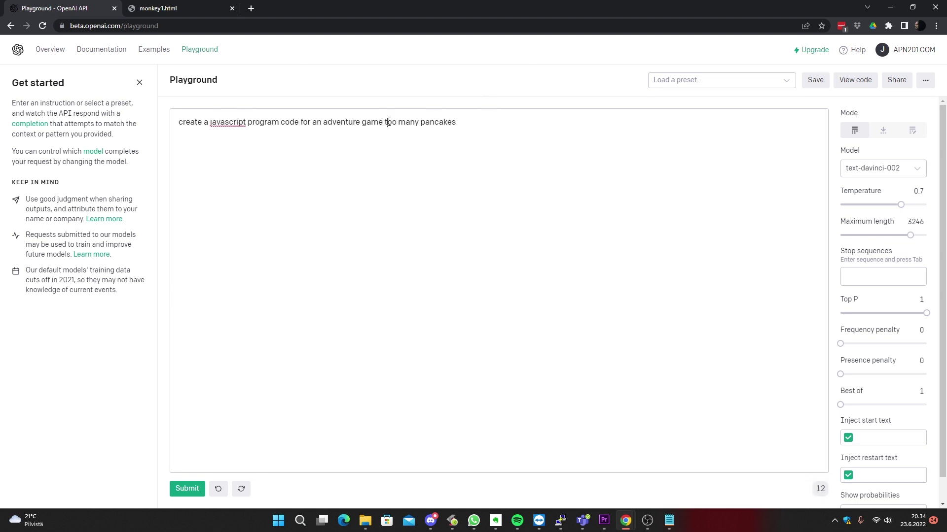
- Replace 'too many pancakes' with 'time is up little John' and generate JavaScript code
drag(383, 122, 705, 129)
key(BackSpace)
text(:)
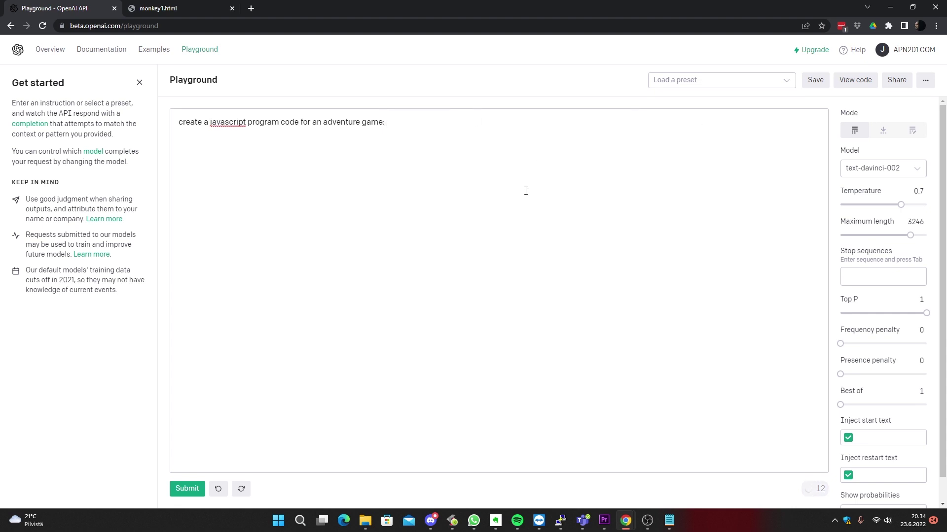
text(time is u)
text(p litt)
text(le John)
click(187, 488)
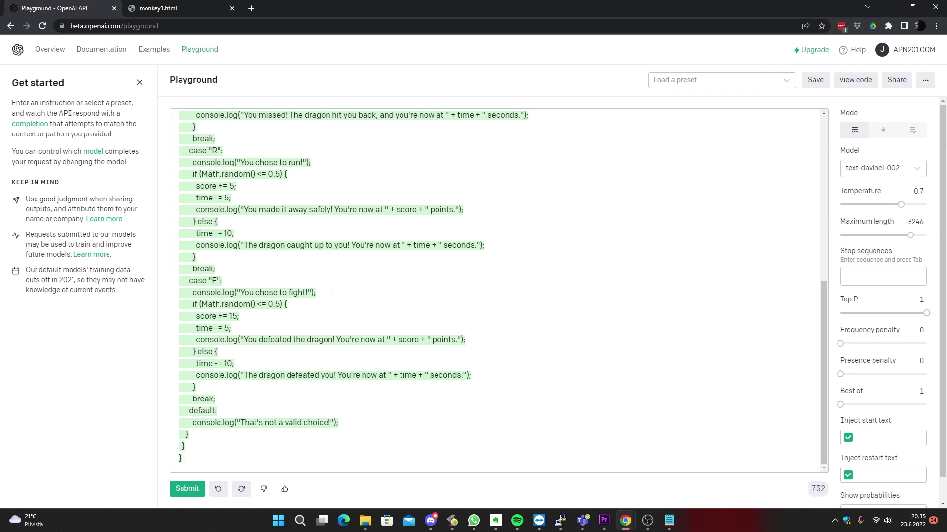
scroll(300, 285, up, 7)
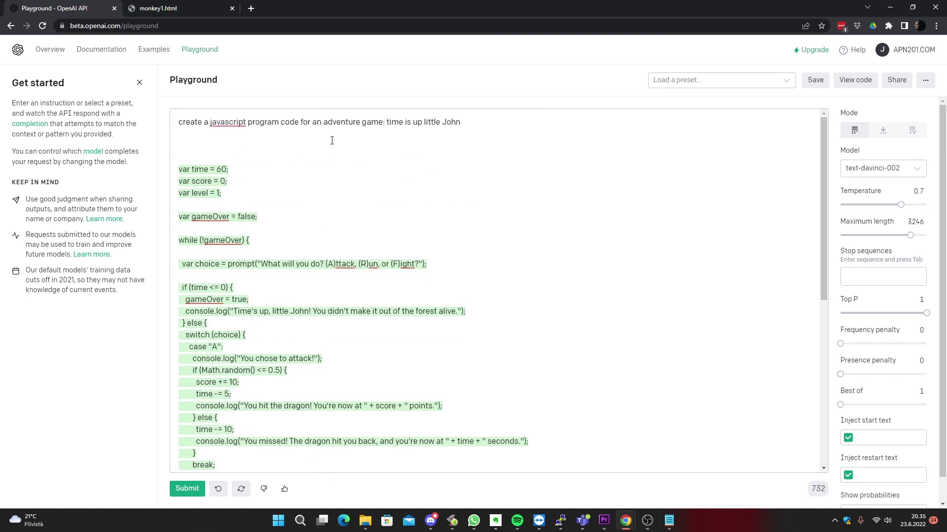
- Delete the generated dragon game code below the prompt
click(189, 142)
key(ctrl+shift+End)
key(BackSpace)
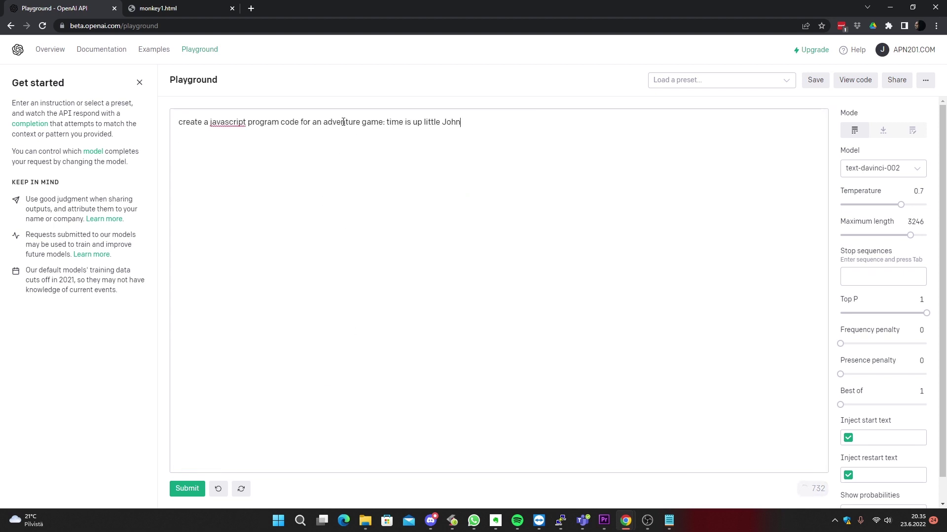
- Change the prompt to 'a game called laisure suit larry', generate, and select everything
drag(313, 122, 565, 116)
key(BackSpace)
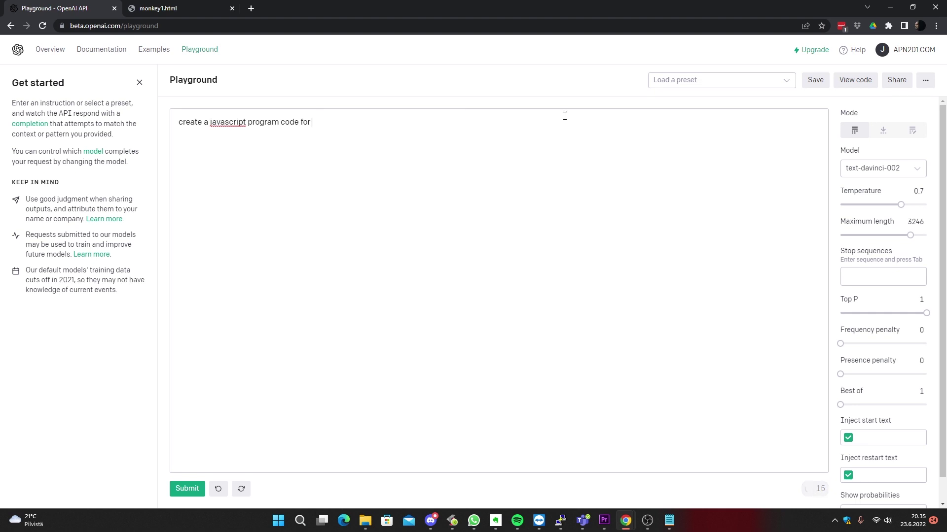
text(a game call)
text(ed laisure)
text( suit larry)
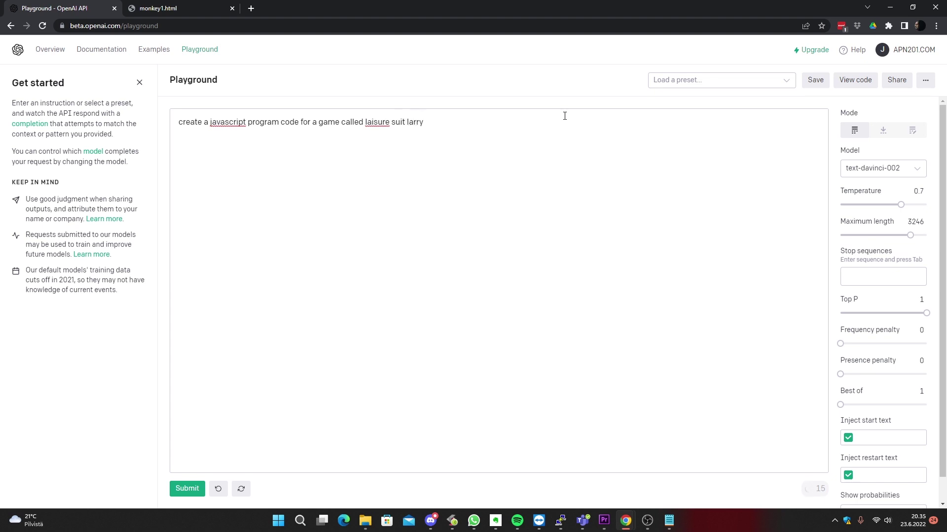
click(185, 488)
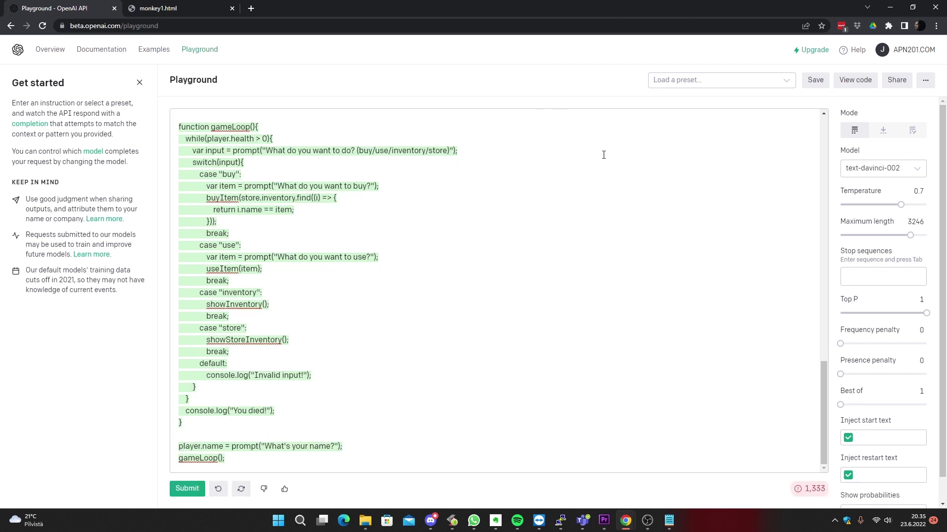
mouse_move(211, 461)
mouse_down()
mouse_move(166, 133)
mouse_move(170, 141)
mouse_up()
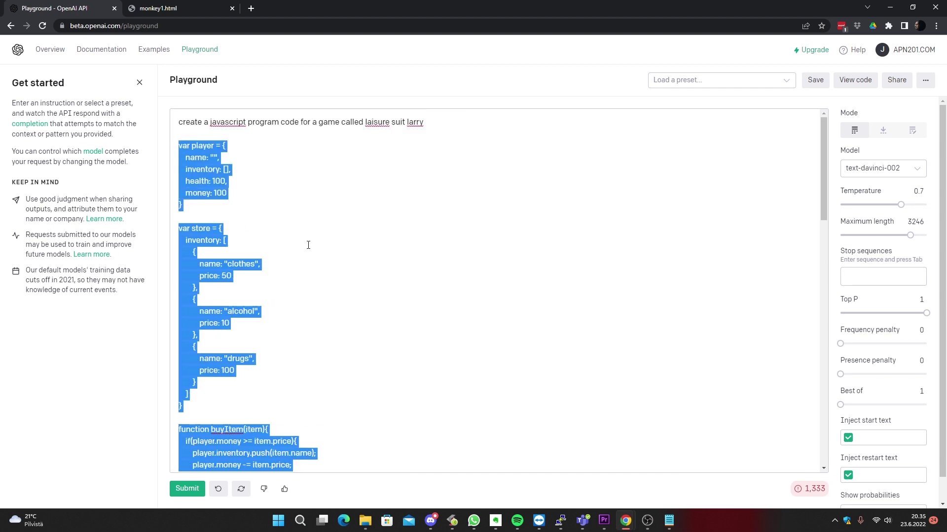
- In a new Notepad window, paste the game code between <script></script> tags
click(300, 521)
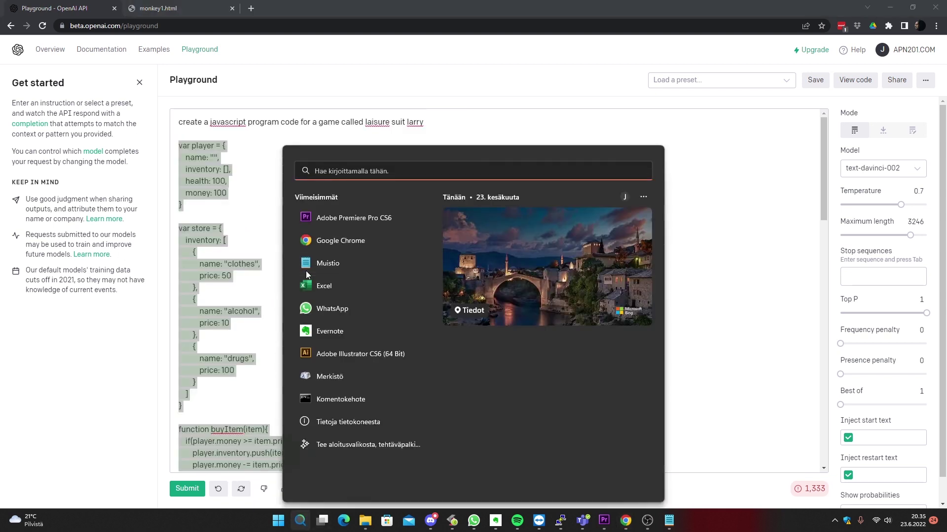
click(334, 266)
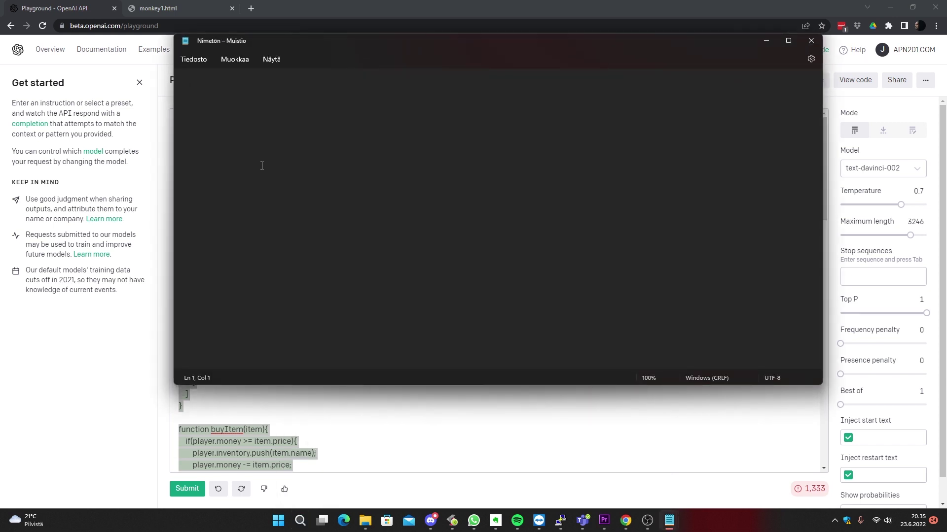
text(<sc)
text(ript)
key(Return)
key(Return)
text(</s)
text(crip)
key(ctrl+v)
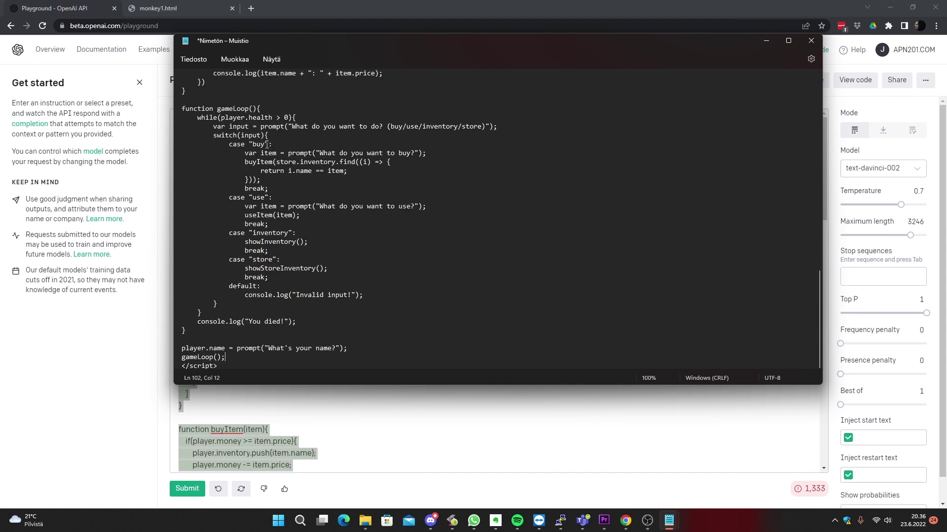
- Save the file as larry2.html and open it from the downloads folder
click(193, 59)
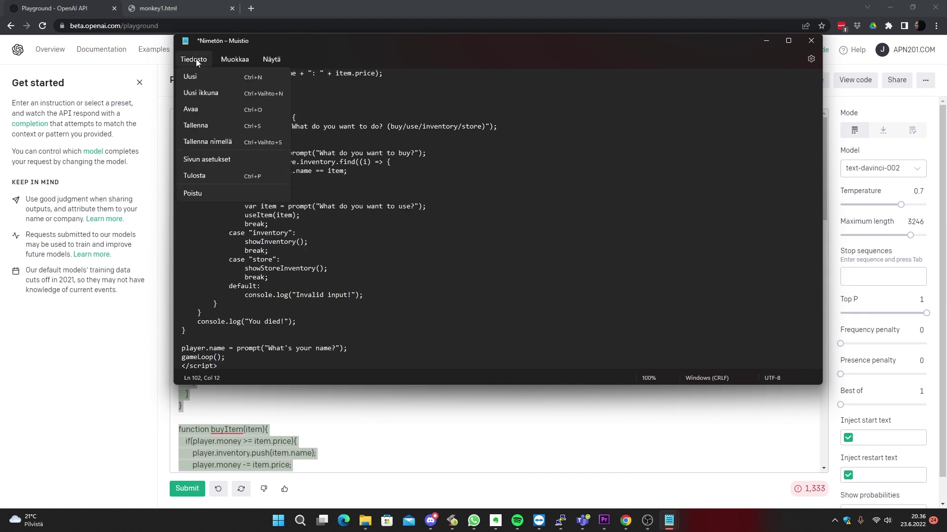
key(Escape)
key(ctrl+s)
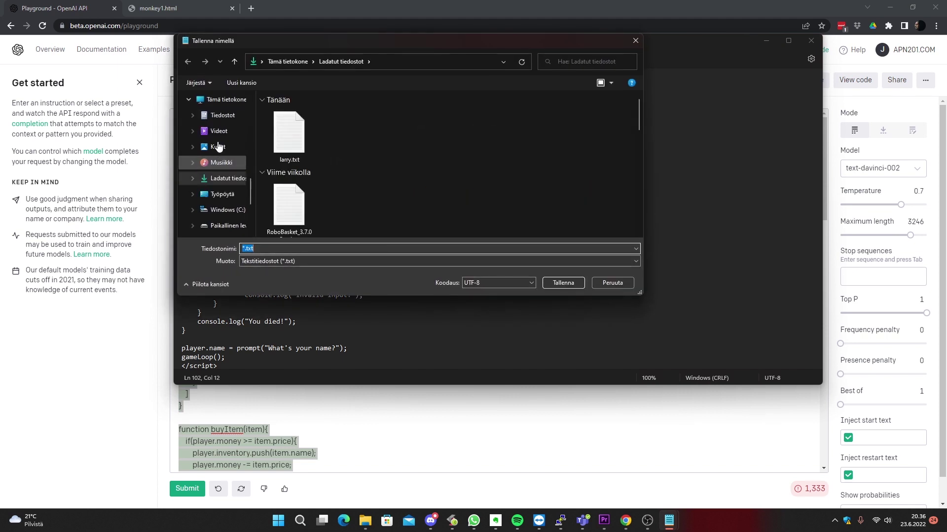
text(larry2)
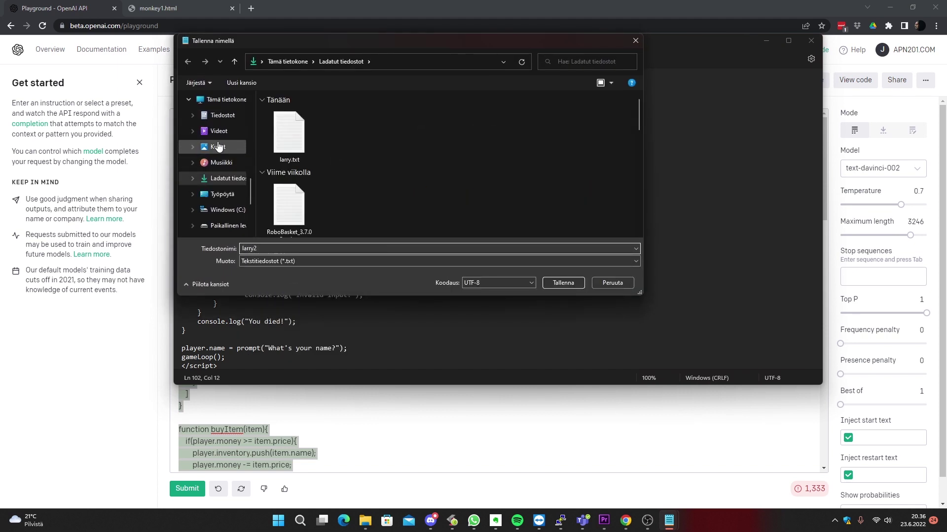
text(.html)
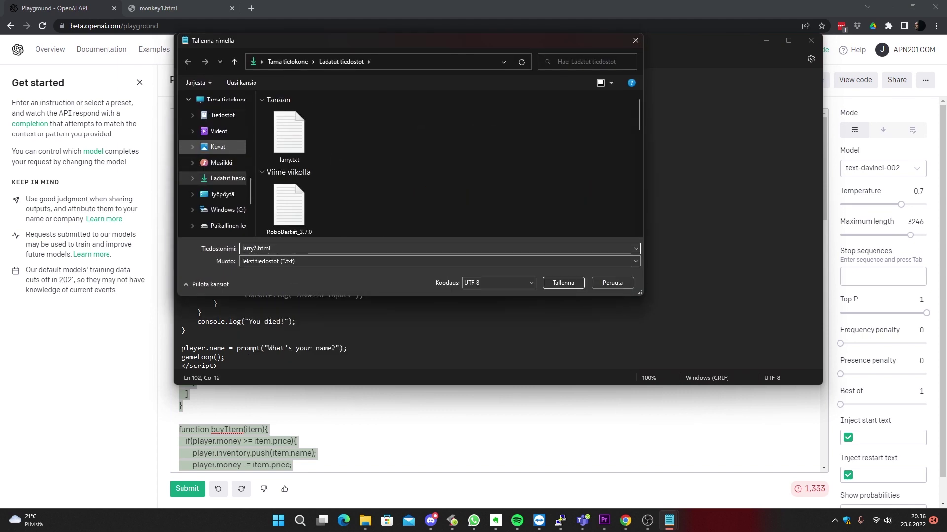
click(562, 283)
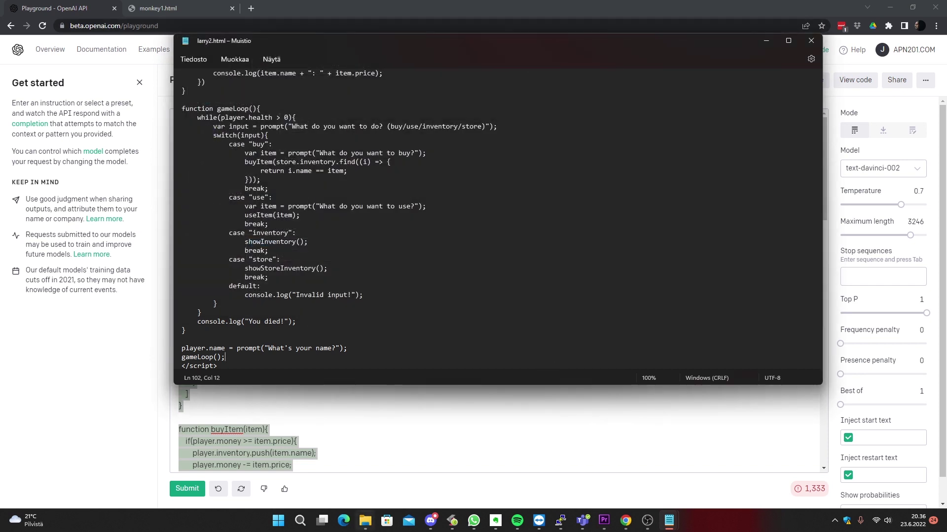
click(365, 521)
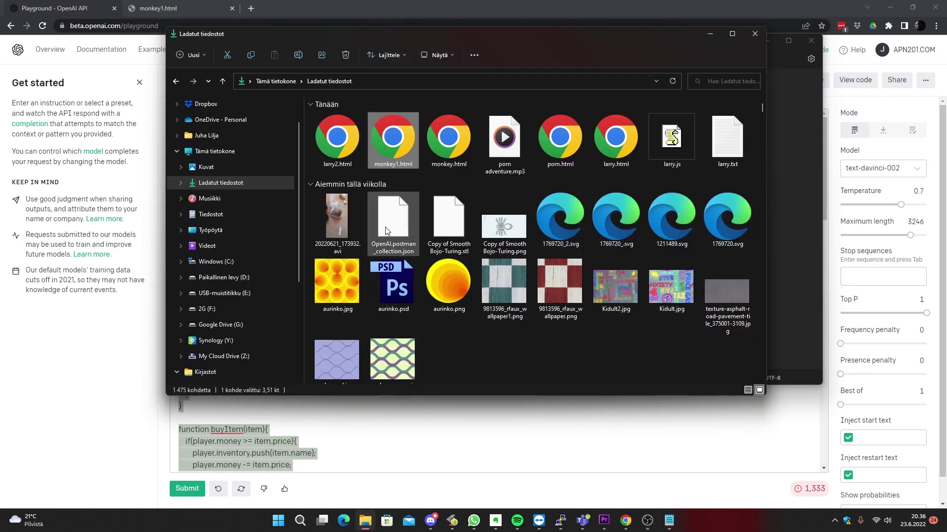
double_click(328, 143)
text(L)
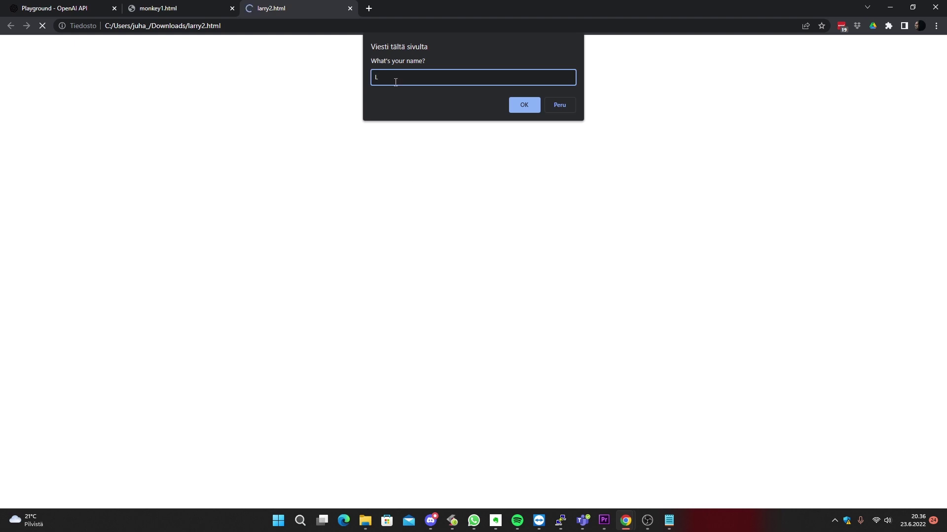
- Enter the name Larry, then try the inventory, store and inventory actions
text(arry)
click(519, 105)
text(inv)
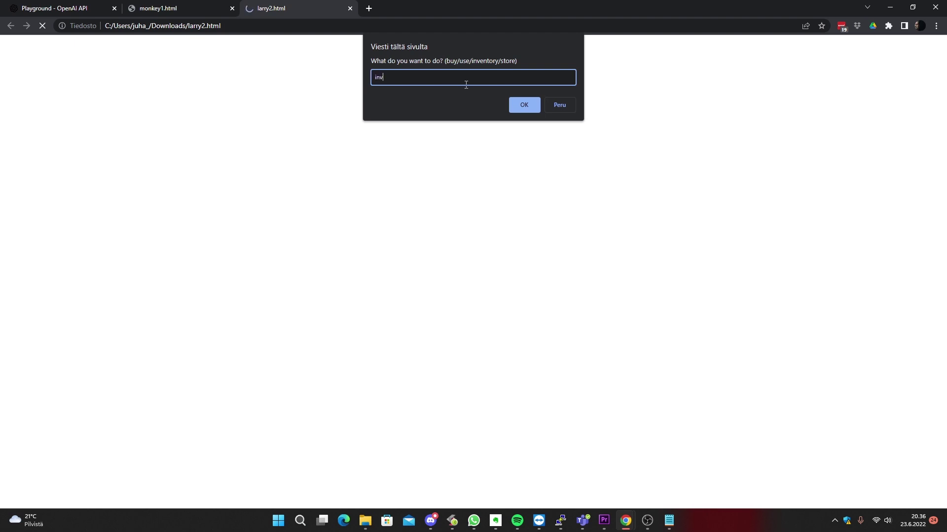
text(en)
key(Return)
text(tore)
key(Return)
text(ent)
text(ory)
key(Return)
- Buy drugs, use drugs, and check the inventory again at the game's prompts
key(Return)
text(uy)
key(Return)
text(se dr)
text(ugs)
key(Return)
text(use)
key(Return)
text(ug)
text(s)
key(Return)
text(en)
key(Return)
key(Return)
text(uy)
key(Return)
key(Return)
- Close the larry2.html tab with its X, leaving monkey1.html open
click(350, 8)
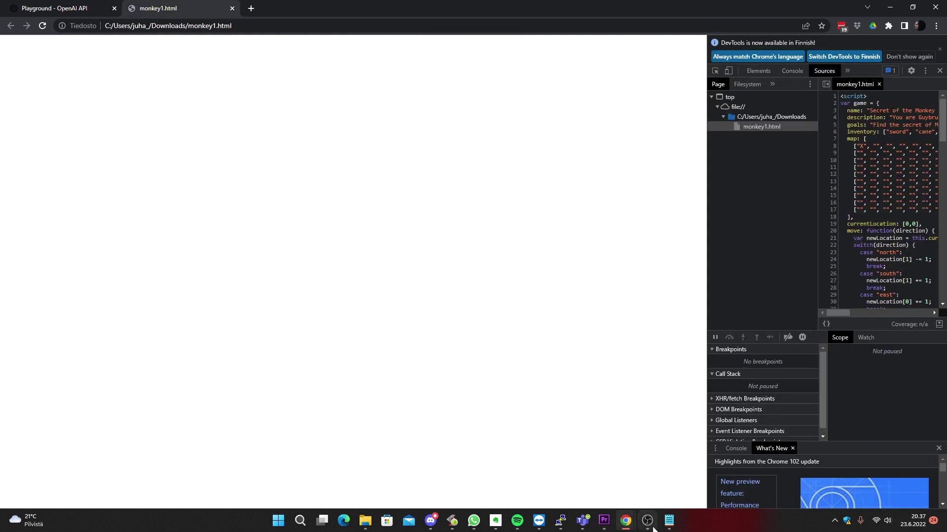